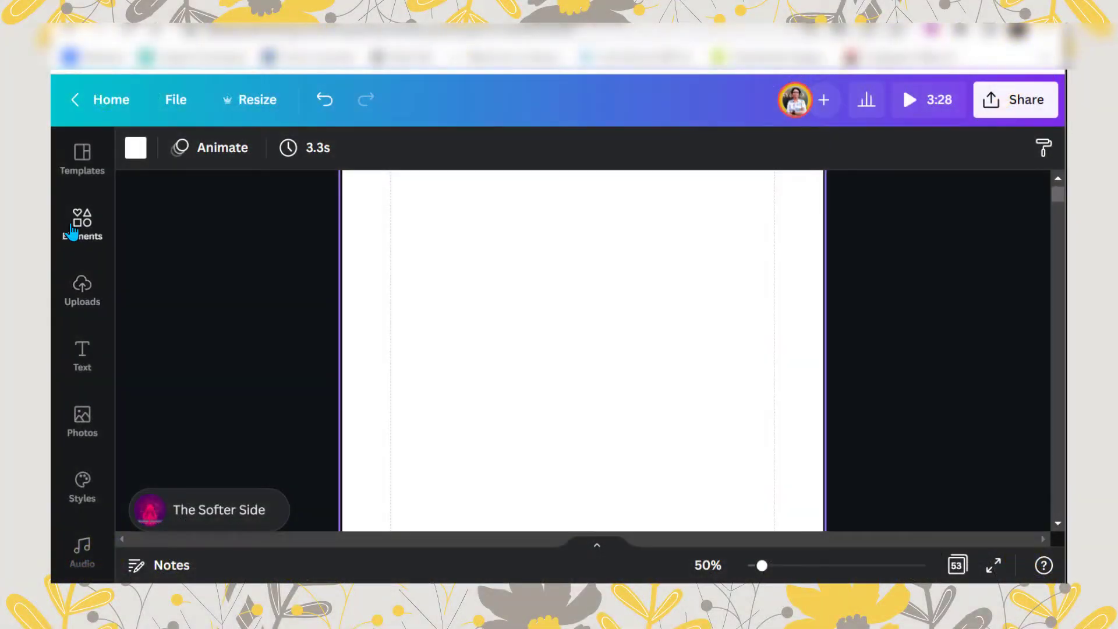
Step: Search the elements library for "lily wreath"
{"action": "left_click", "coordinate": [71, 231]}
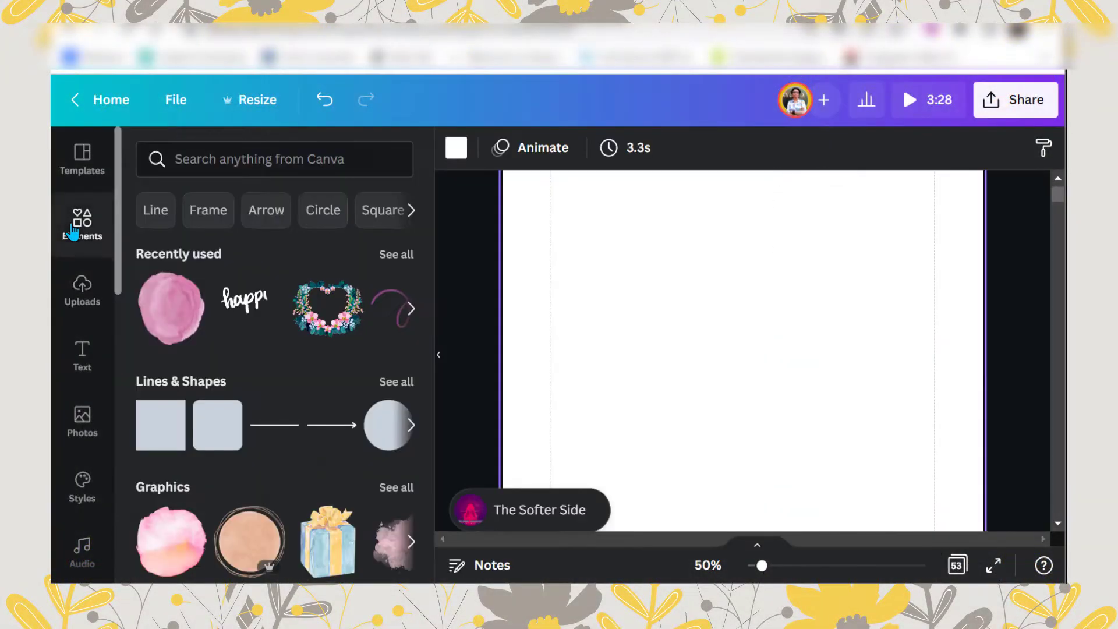
{"action": "left_click", "coordinate": [336, 149]}
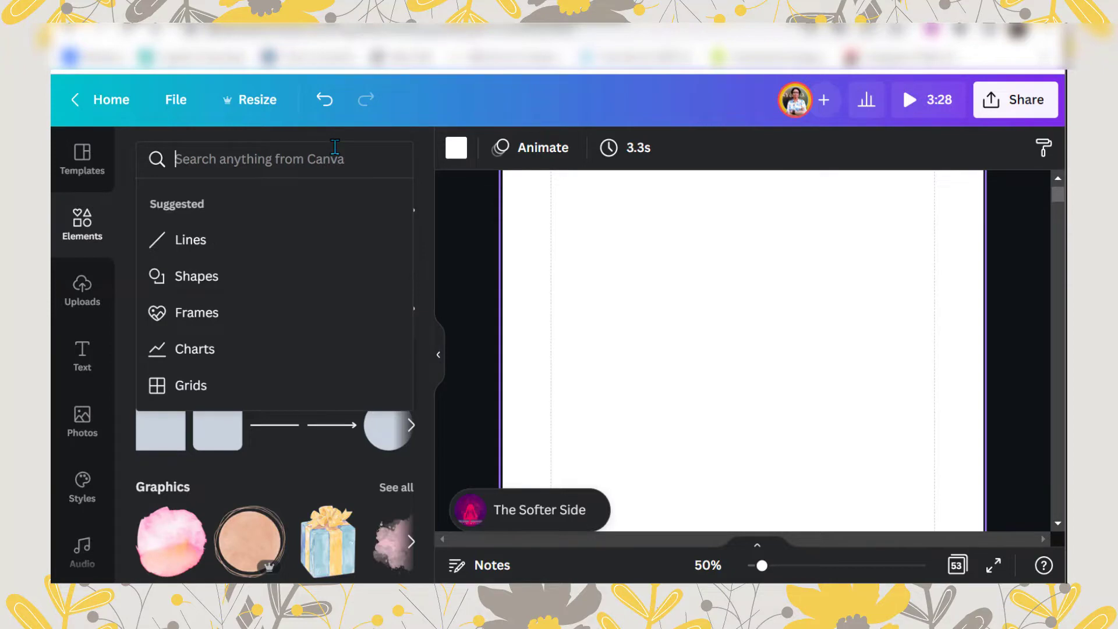
{"action": "type", "text": "lily wreath"}
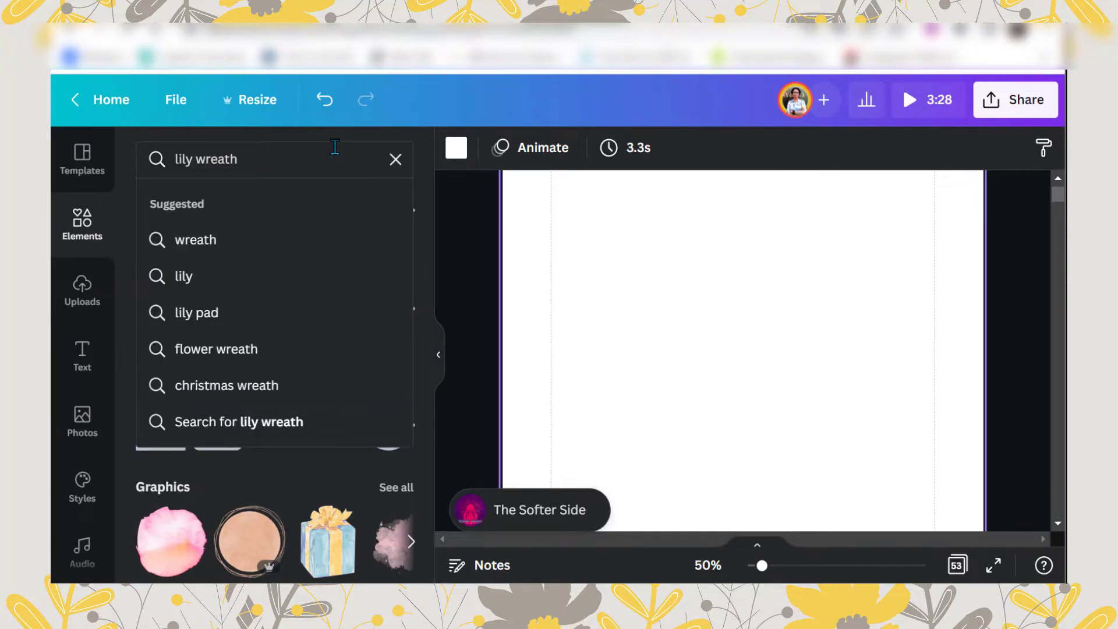
{"action": "key", "text": "Return"}
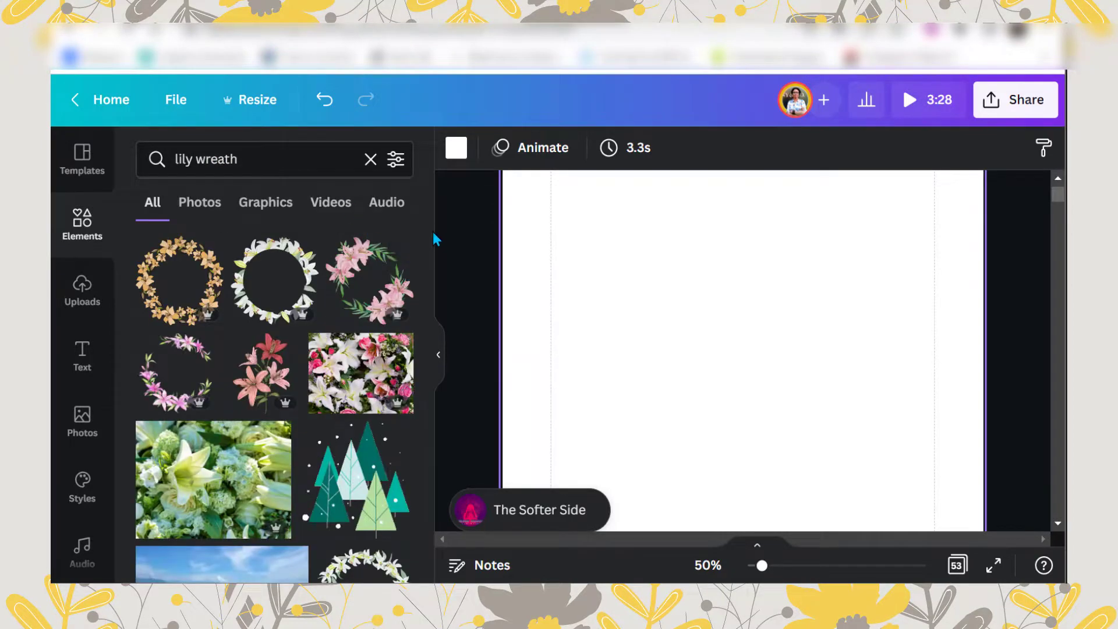
Step: Find the rectangular white and blue floral border frame among the wreath results and show more elements like it
{"action": "left_click_drag", "start_coordinate": [429, 236], "coordinate": [421, 453]}
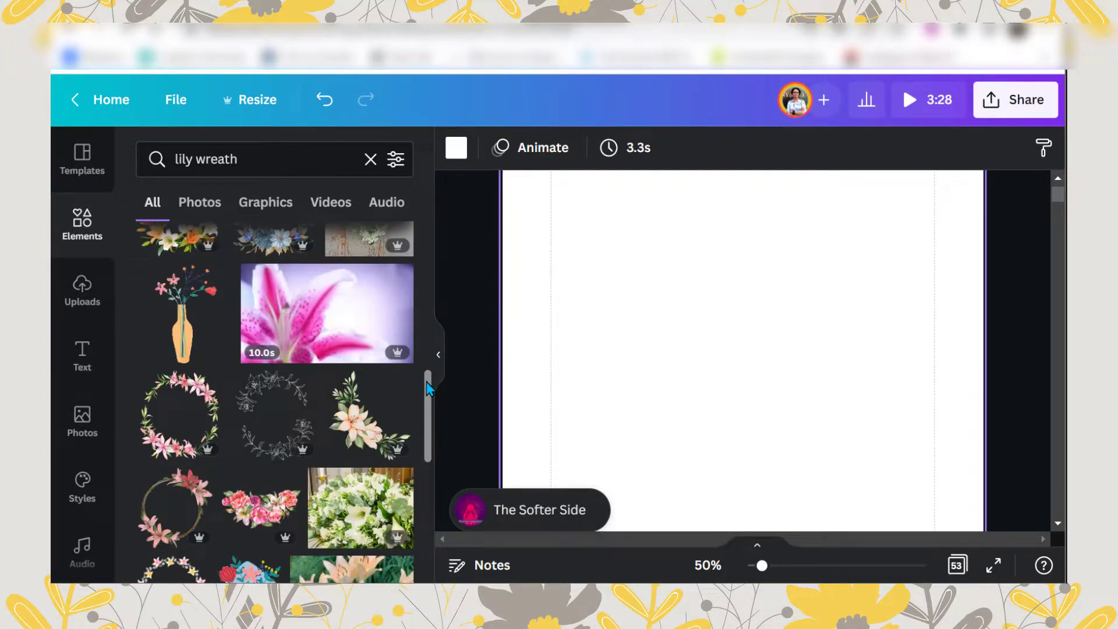
{"action": "left_click_drag", "start_coordinate": [428, 390], "coordinate": [425, 482]}
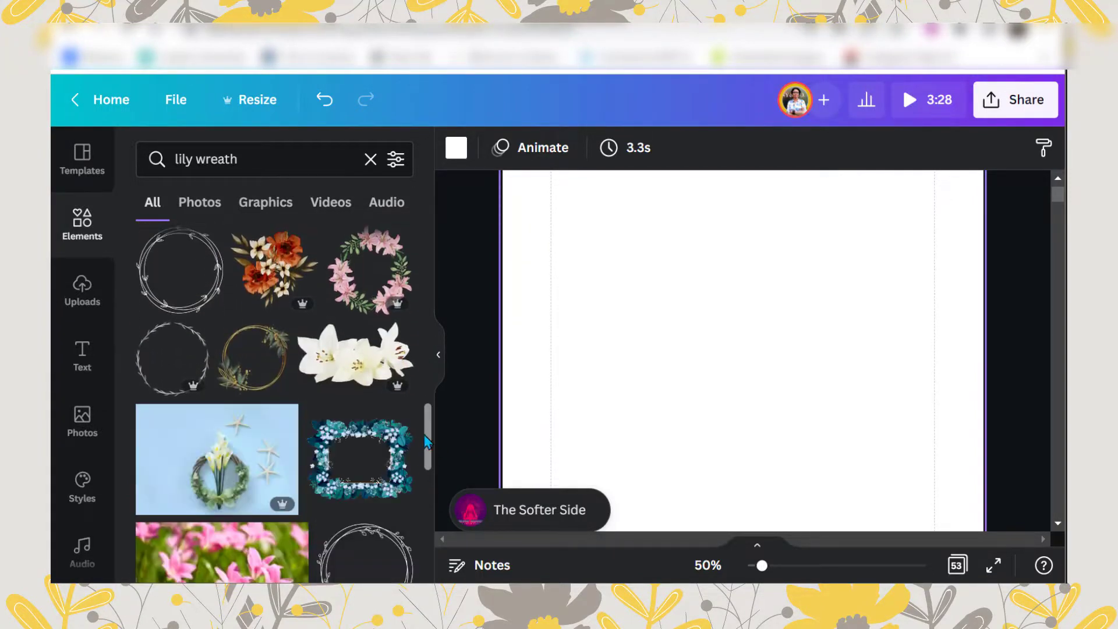
{"action": "left_click_drag", "start_coordinate": [427, 423], "coordinate": [425, 459]}
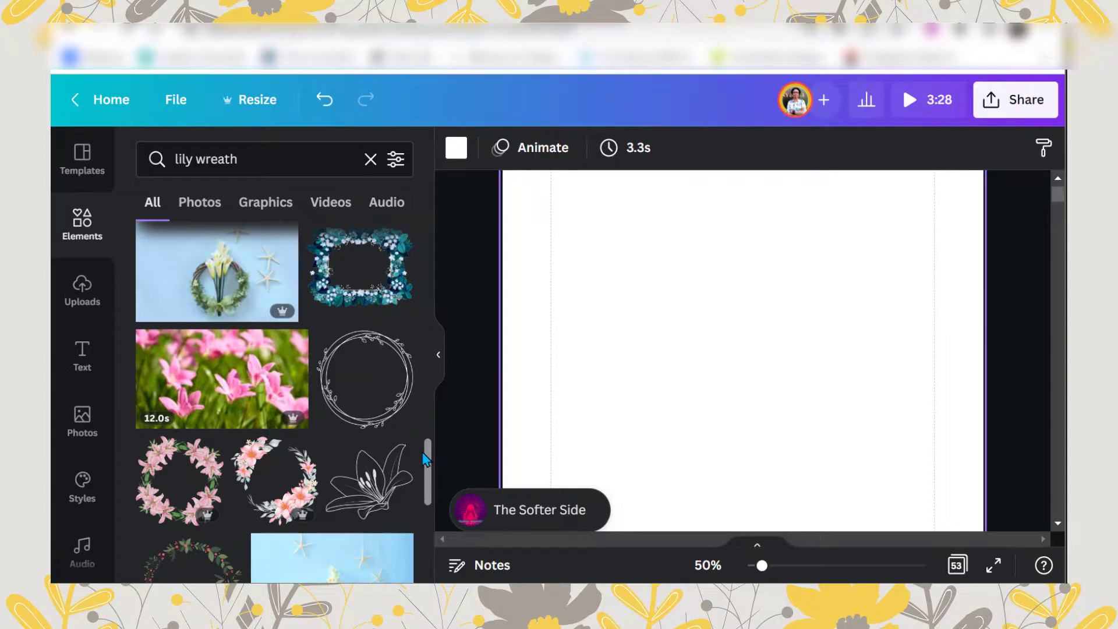
{"action": "left_click_drag", "start_coordinate": [426, 460], "coordinate": [432, 451]}
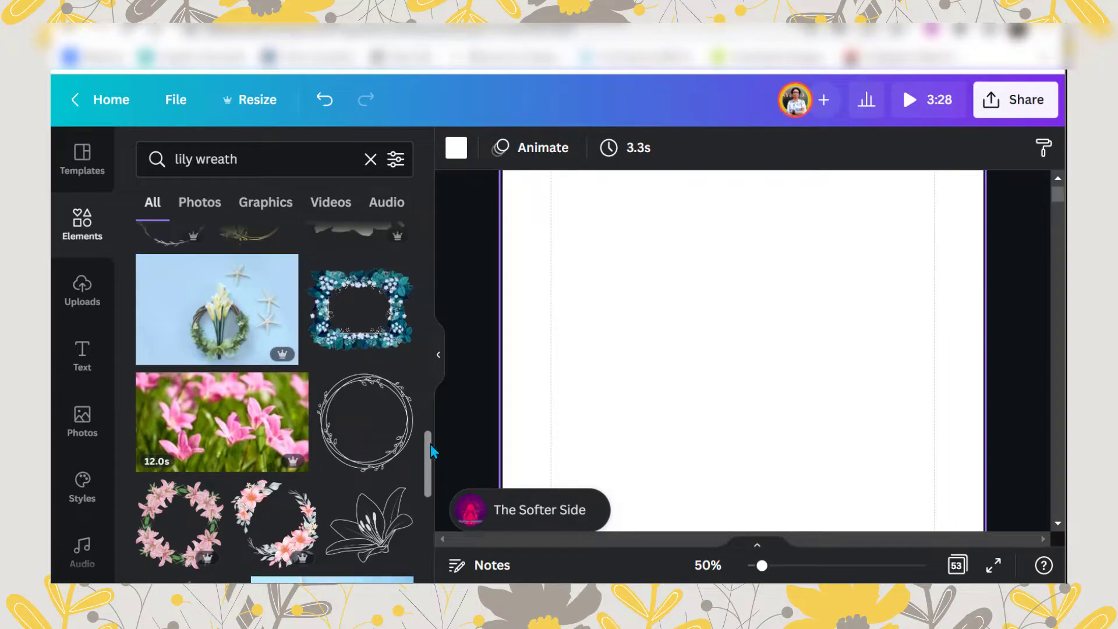
{"action": "left_click", "coordinate": [399, 269]}
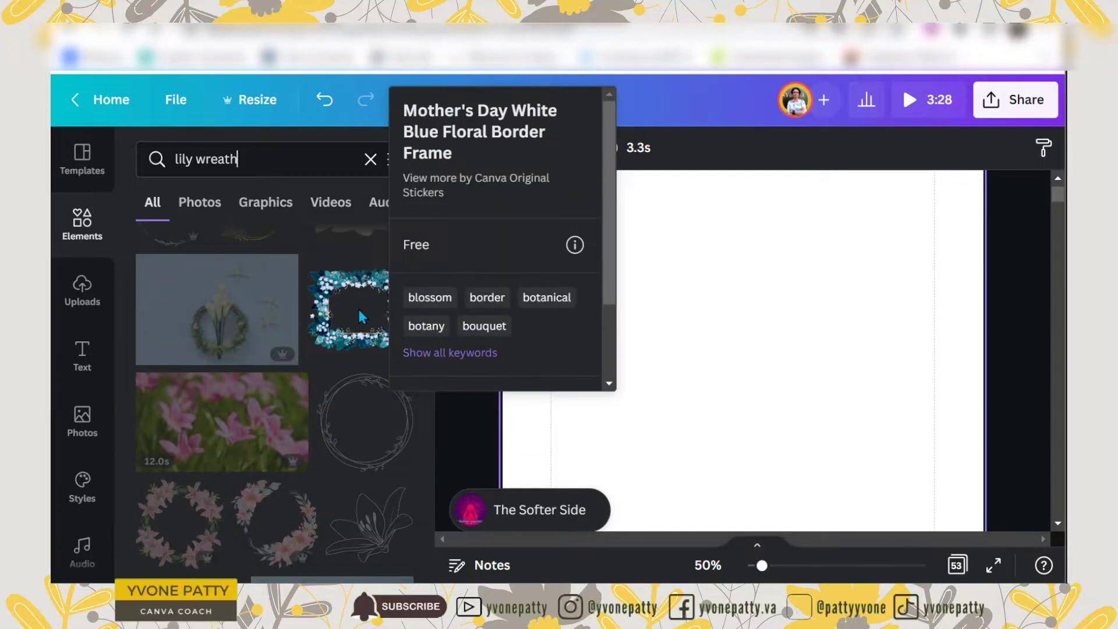
{"action": "scroll", "coordinate": [600, 303], "scroll_direction": "down", "scroll_amount": 2}
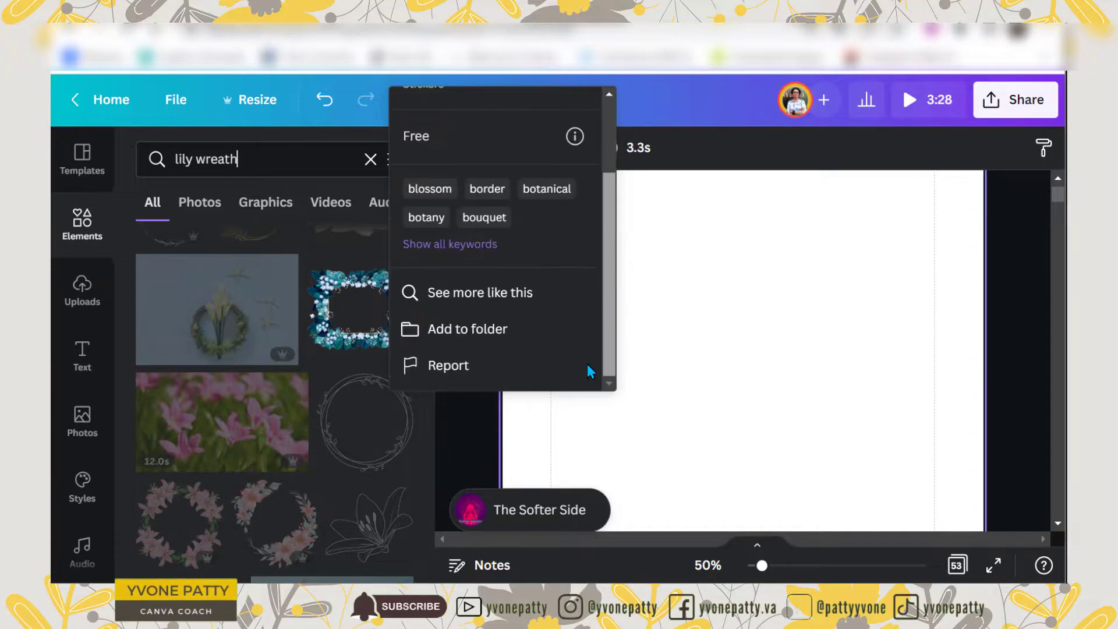
{"action": "left_click", "coordinate": [473, 295]}
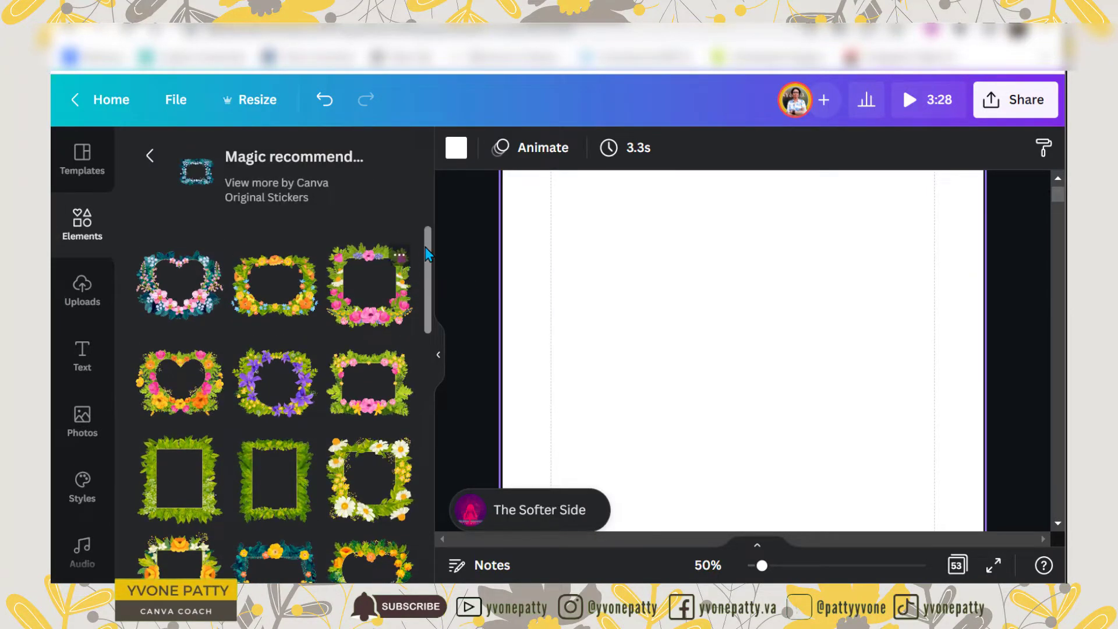
Step: Add the square teal-leaf border frame with yellow, pink and orange flowers from the recommendations to the page
{"action": "left_click_drag", "start_coordinate": [428, 236], "coordinate": [449, 404]}
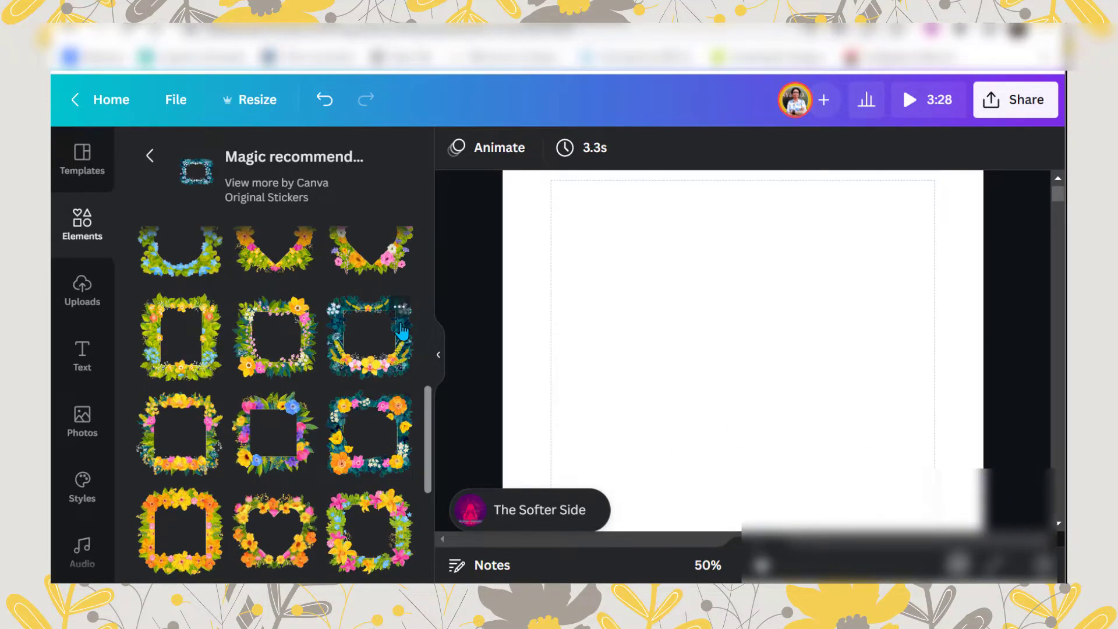
{"action": "left_click", "coordinate": [400, 308]}
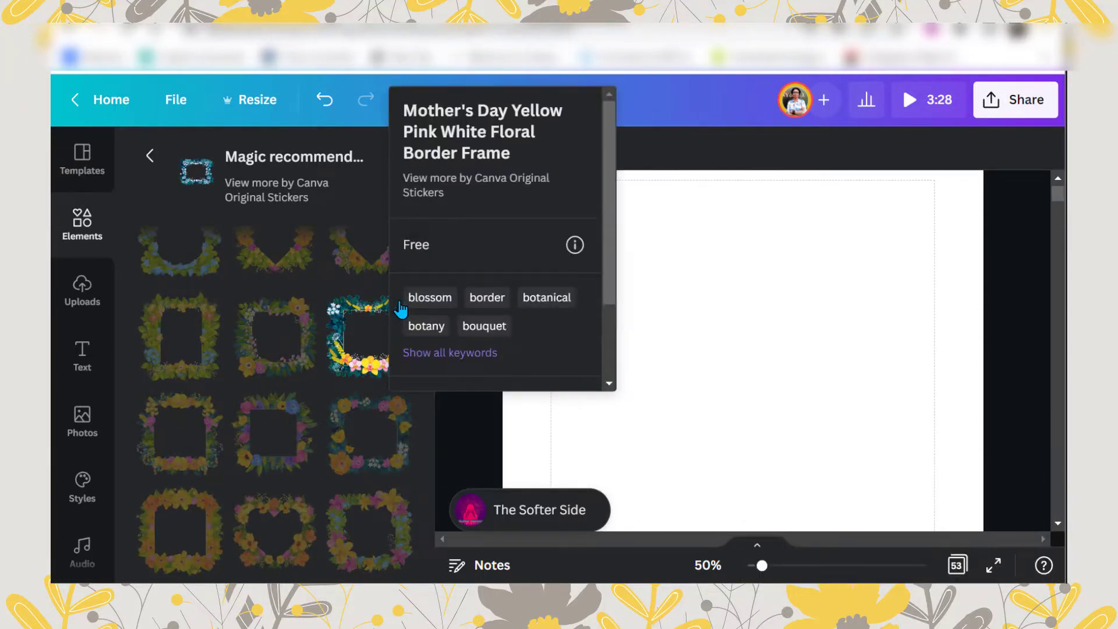
{"action": "left_click", "coordinate": [431, 436]}
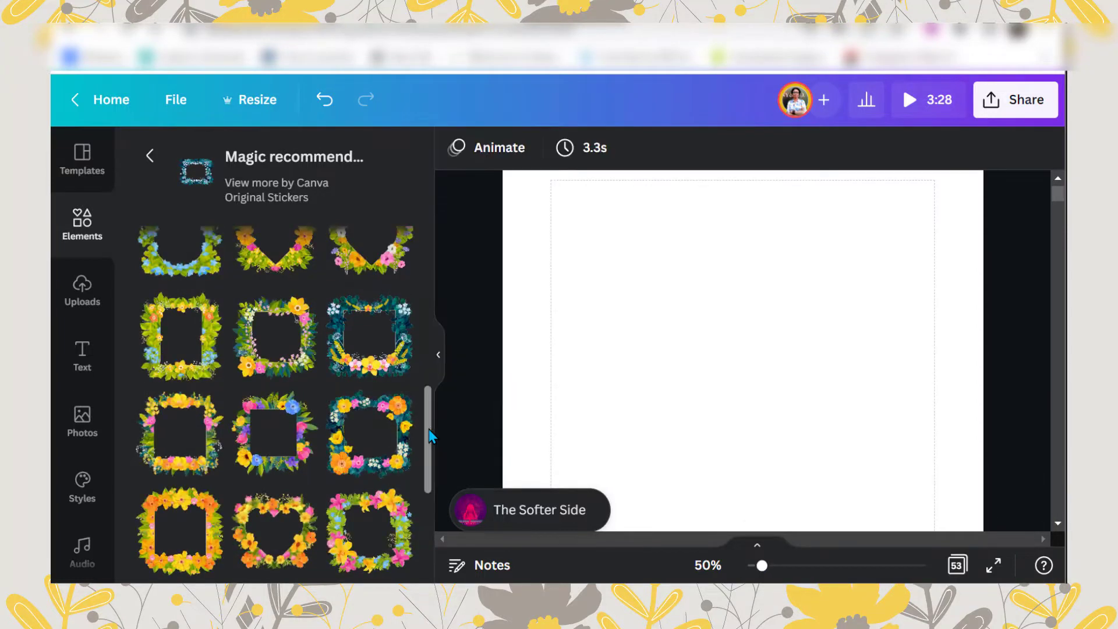
{"action": "left_click_drag", "start_coordinate": [429, 413], "coordinate": [430, 466]}
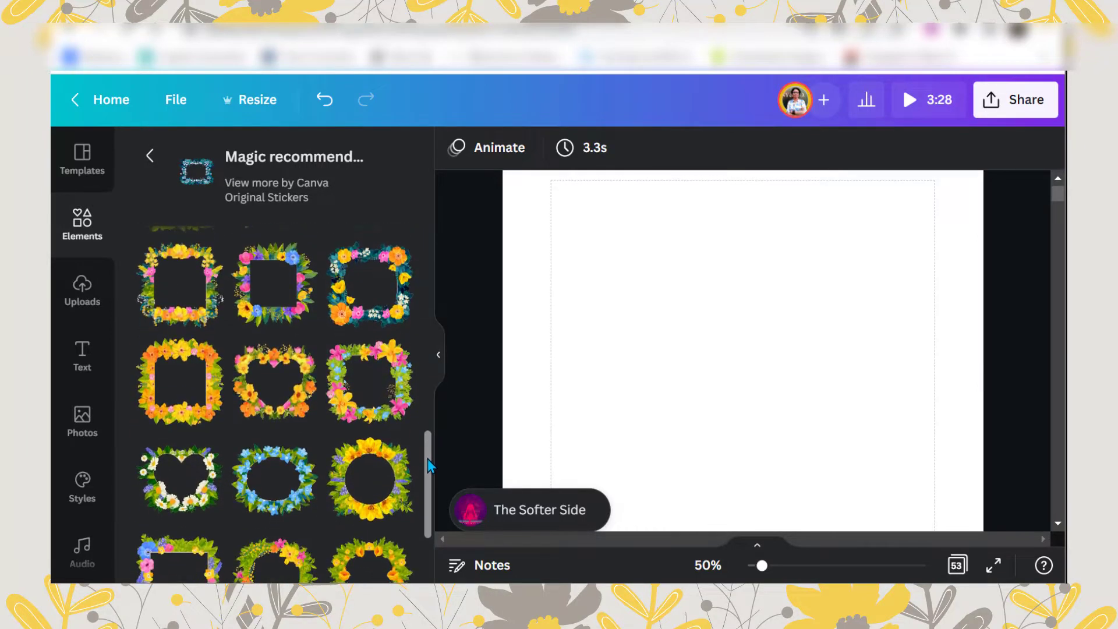
{"action": "left_click", "coordinate": [400, 257]}
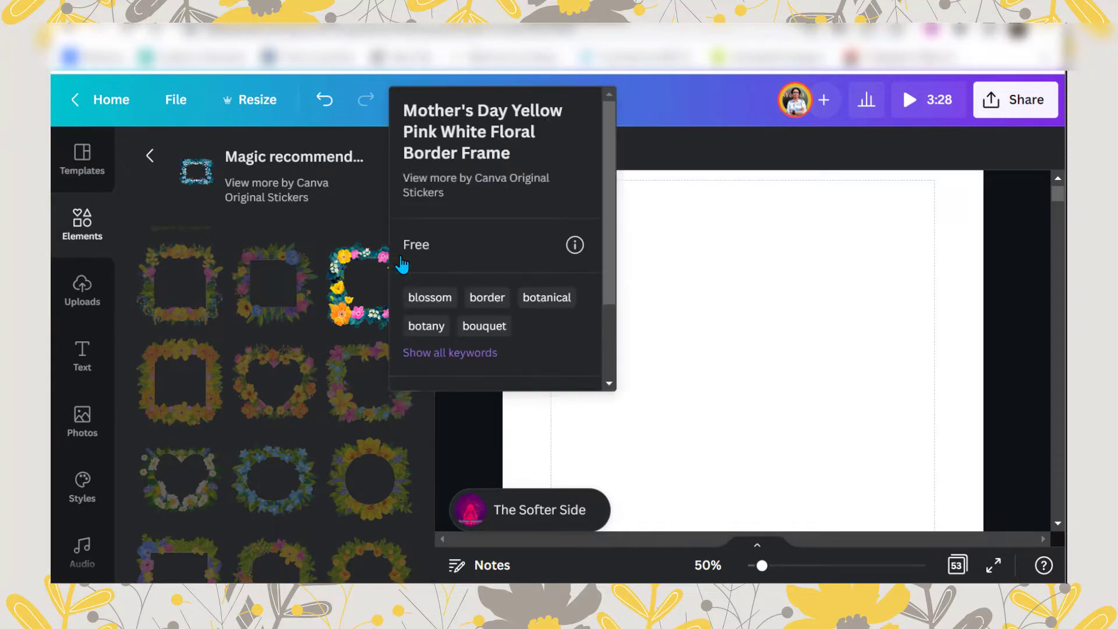
{"action": "left_click", "coordinate": [352, 288]}
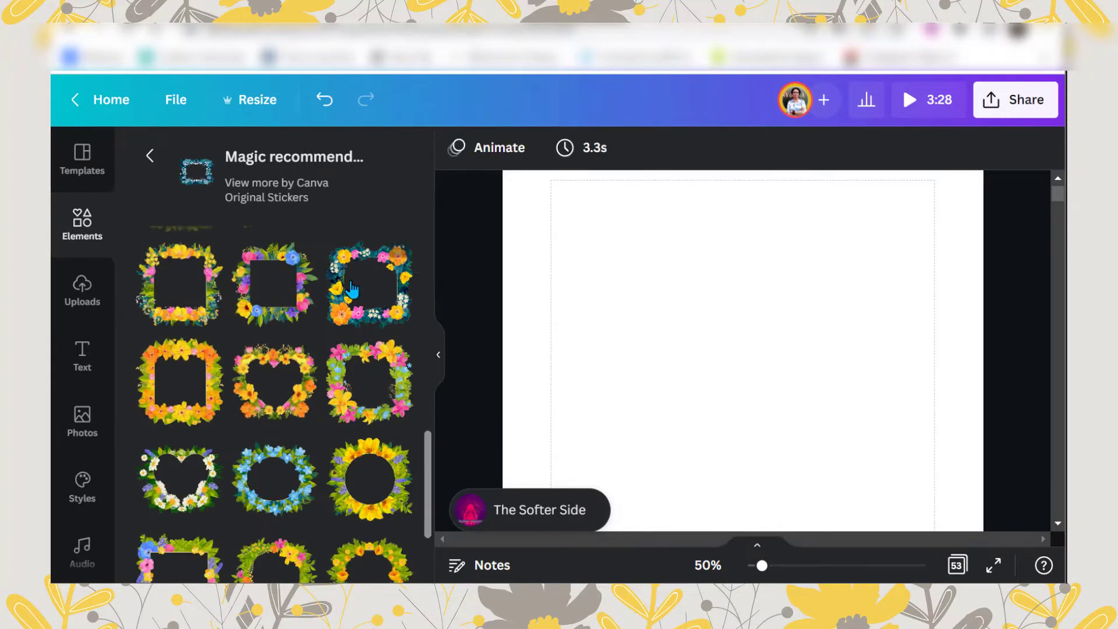
{"action": "left_click", "coordinate": [351, 289]}
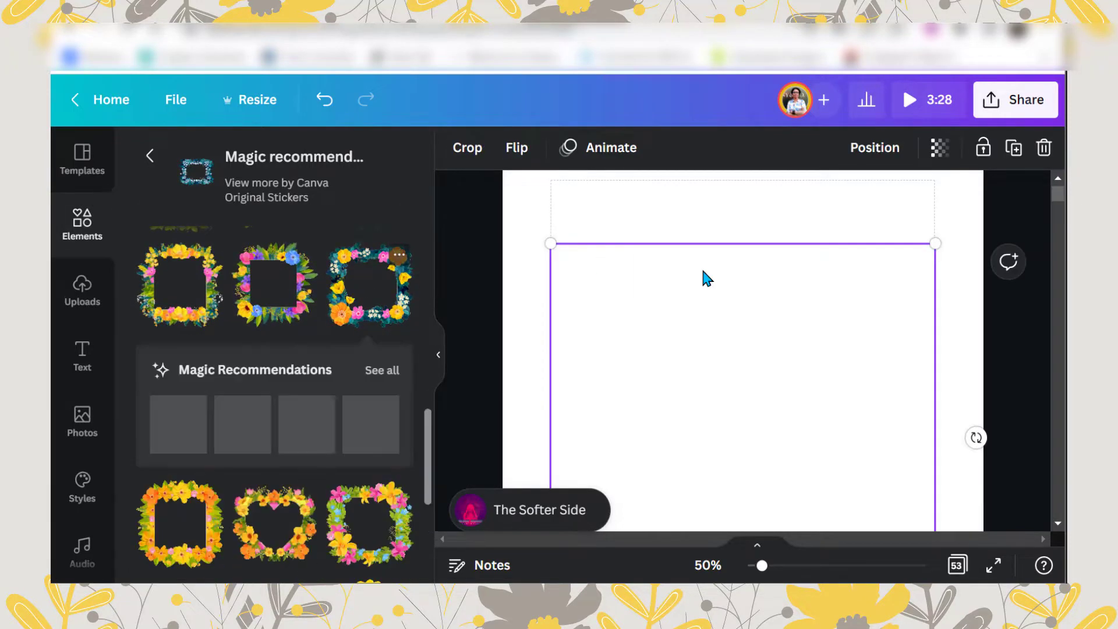
{"action": "left_click", "coordinate": [438, 356]}
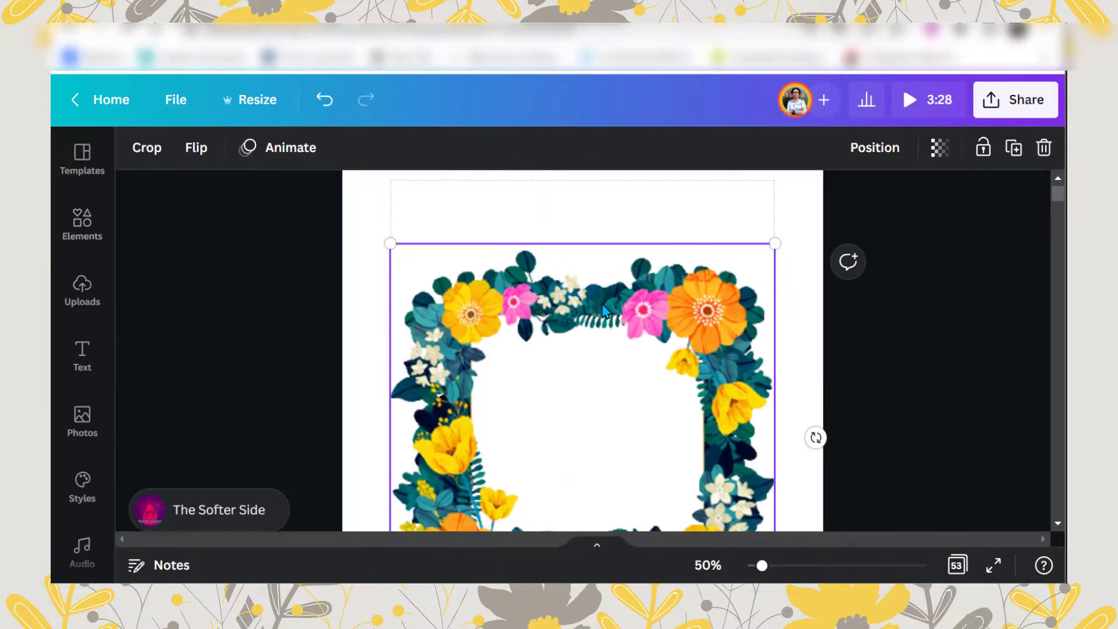
{"action": "mouse_move", "coordinate": [600, 298]}
{"action": "left_mouse_down"}
{"action": "mouse_move", "coordinate": [600, 279]}
{"action": "mouse_move", "coordinate": [596, 296]}
{"action": "left_mouse_up"}
{"action": "left_click", "coordinate": [524, 232]}
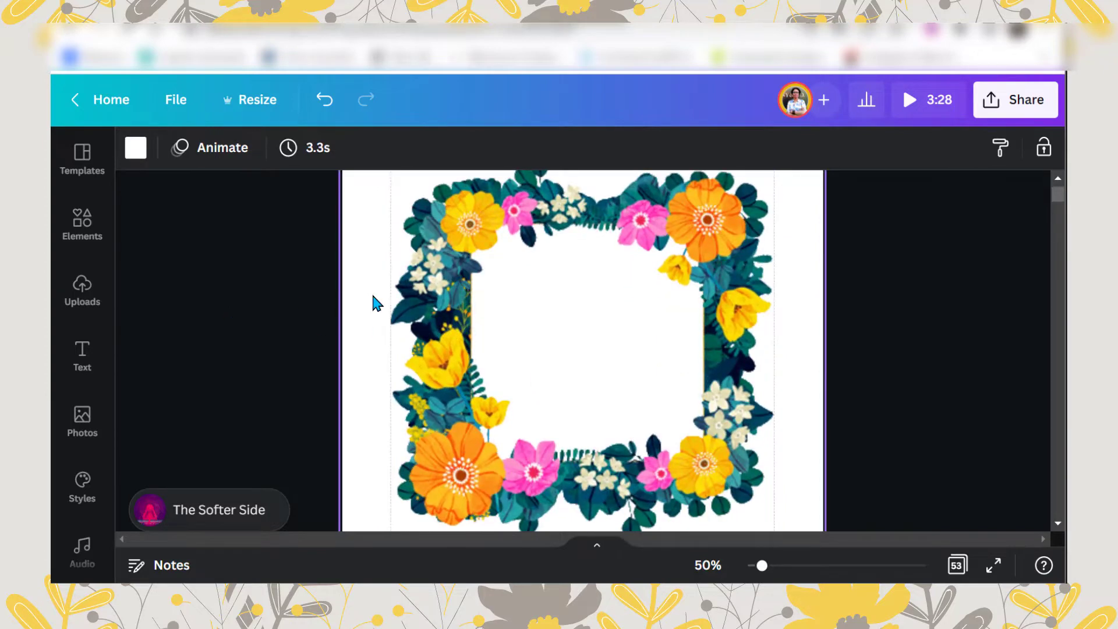
Step: Search the photo library for "lantern" in place of "grandma"
{"action": "left_click", "coordinate": [80, 431]}
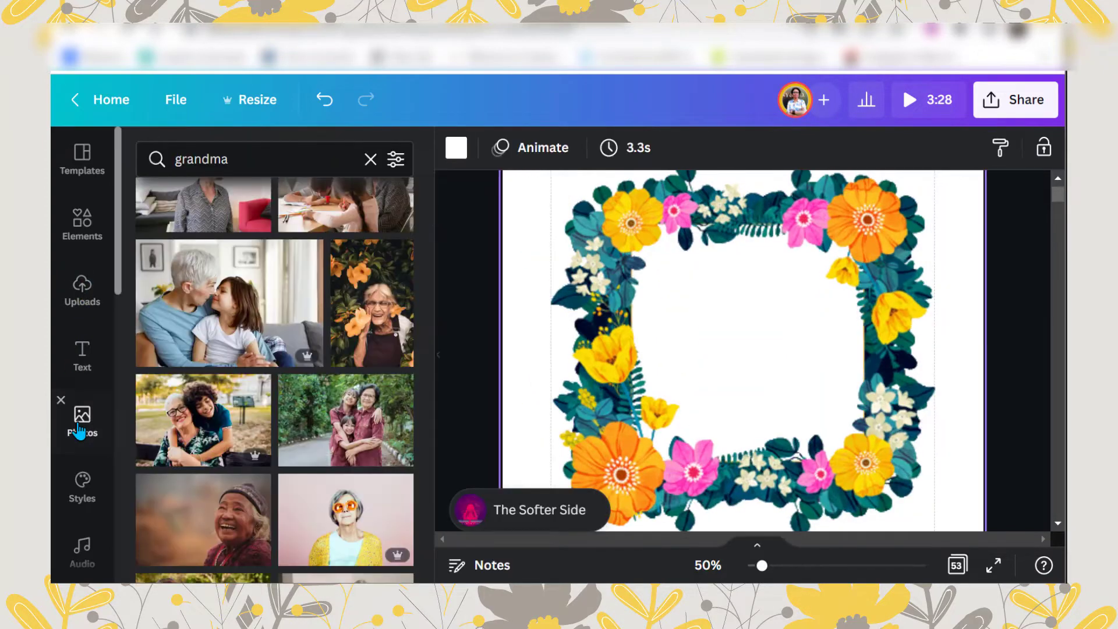
{"action": "left_click", "coordinate": [283, 167]}
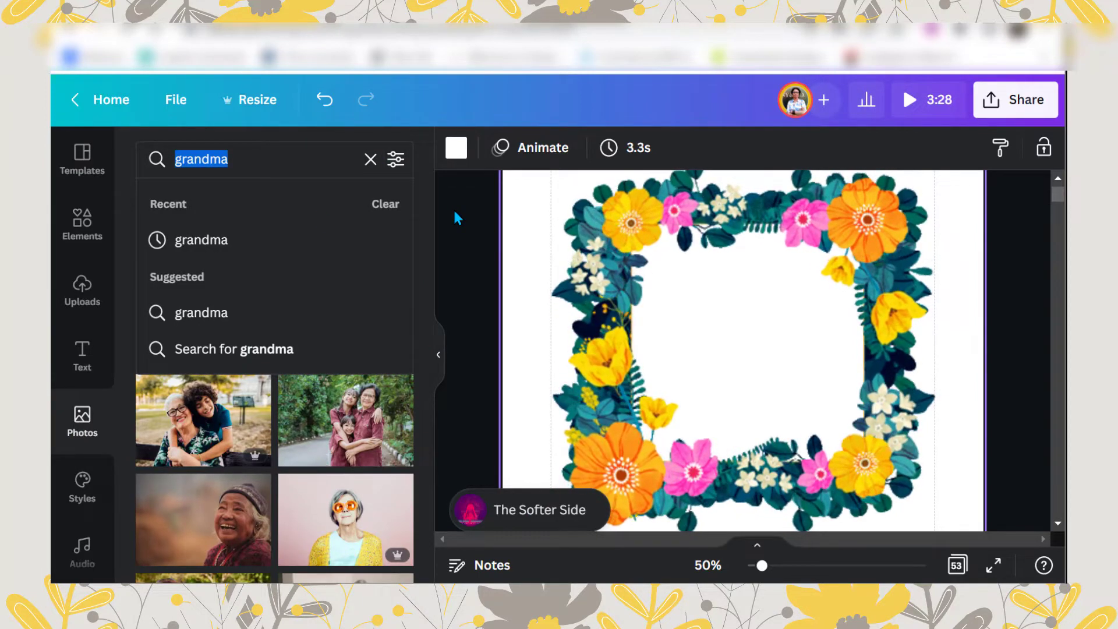
{"action": "type", "text": "alante"}
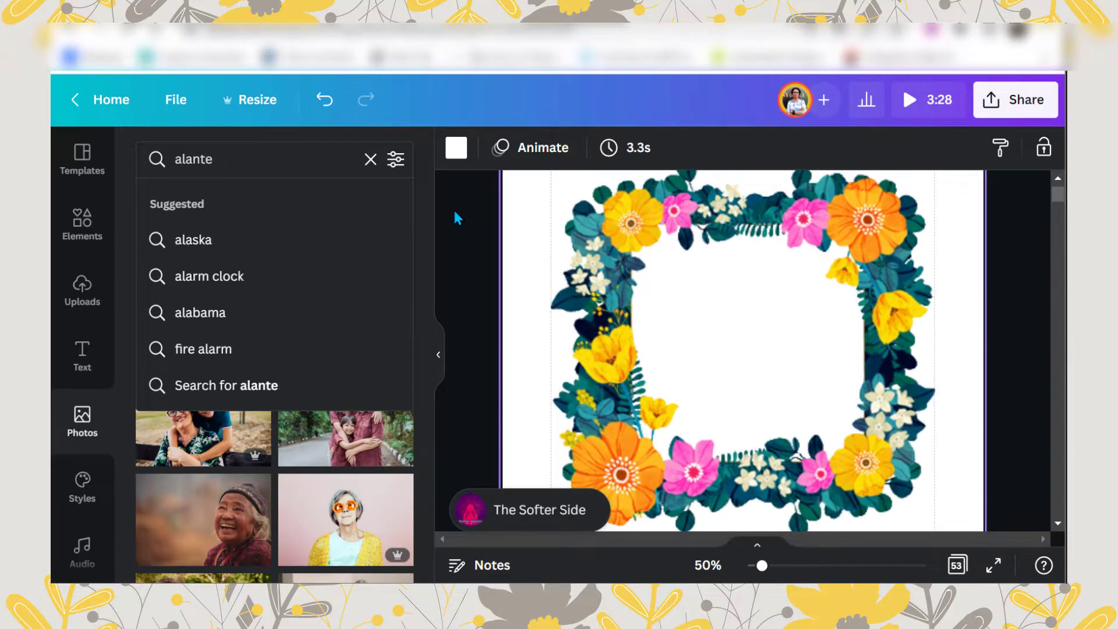
{"action": "key", "text": "BackSpace"}
{"action": "key", "text": "BackSpace"}
{"action": "key", "text": "BackSpace"}
{"action": "key", "text": "BackSpace"}
{"action": "key", "text": "BackSpace"}
{"action": "key", "text": "BackSpace"}
{"action": "type", "text": "lantern"}
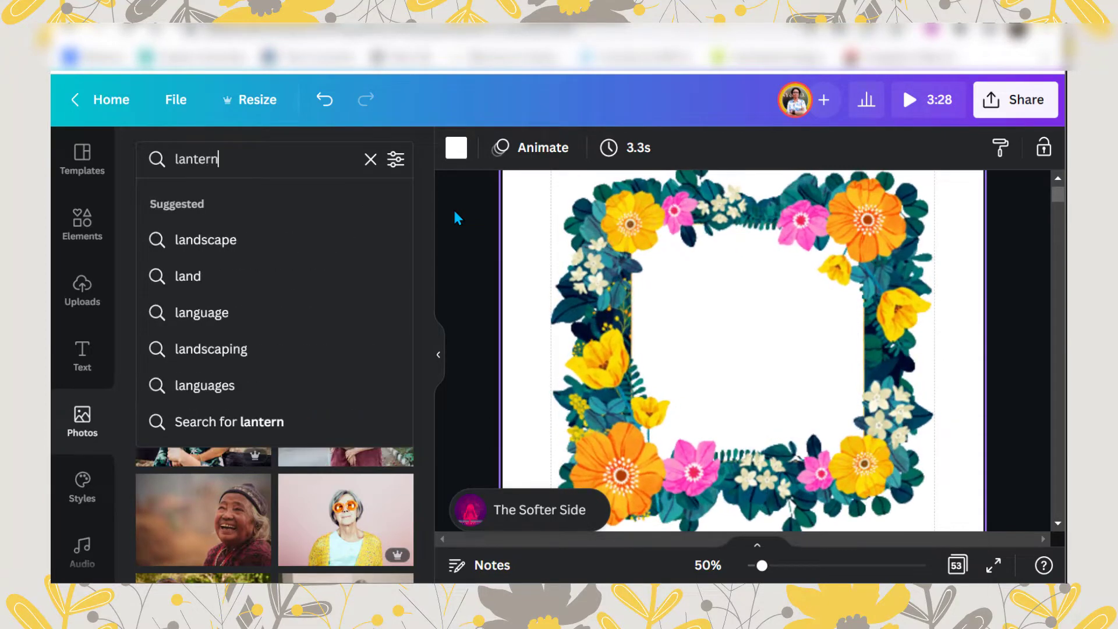
{"action": "key", "text": "Return"}
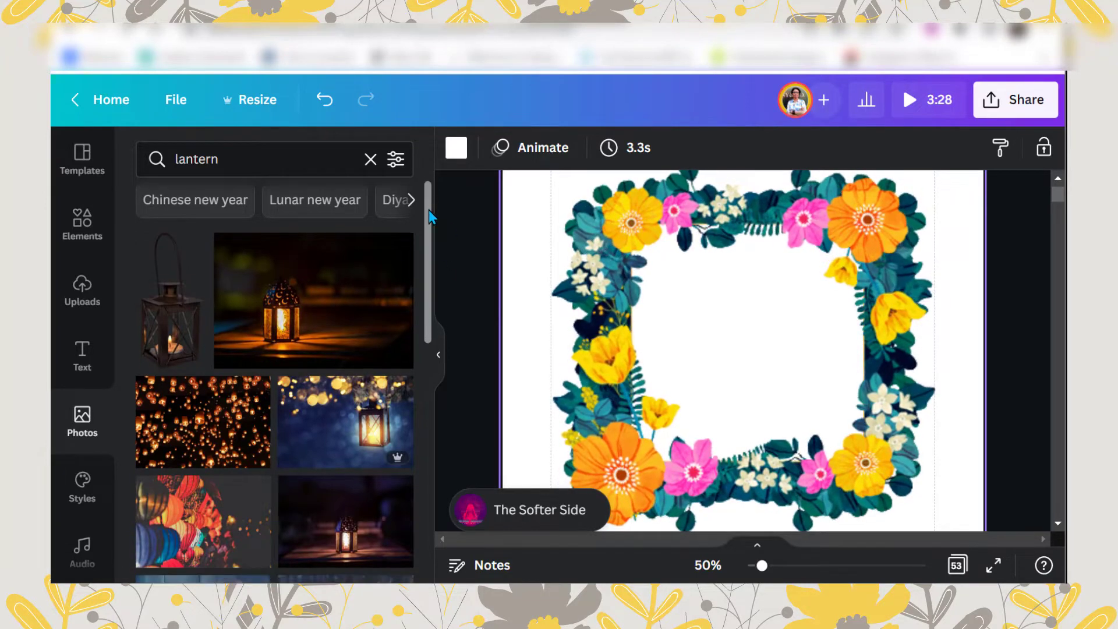
Step: Add the photo of floating sky lanterns at night from the lantern results to the page
{"action": "left_click_drag", "start_coordinate": [428, 210], "coordinate": [413, 348]}
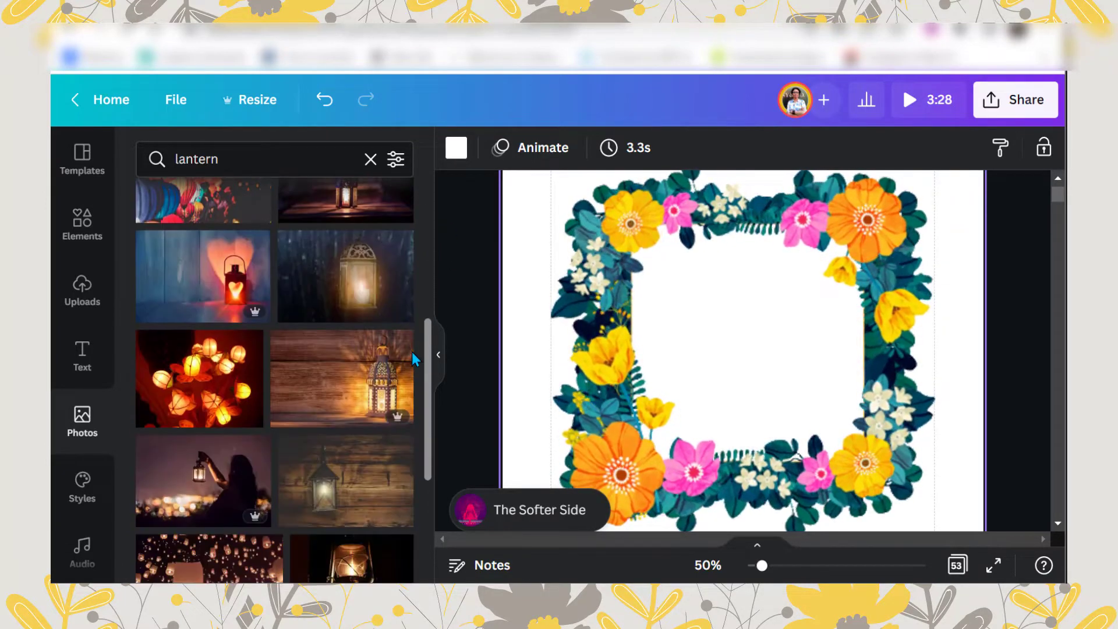
{"action": "scroll", "coordinate": [213, 408], "scroll_direction": "down", "scroll_amount": 1}
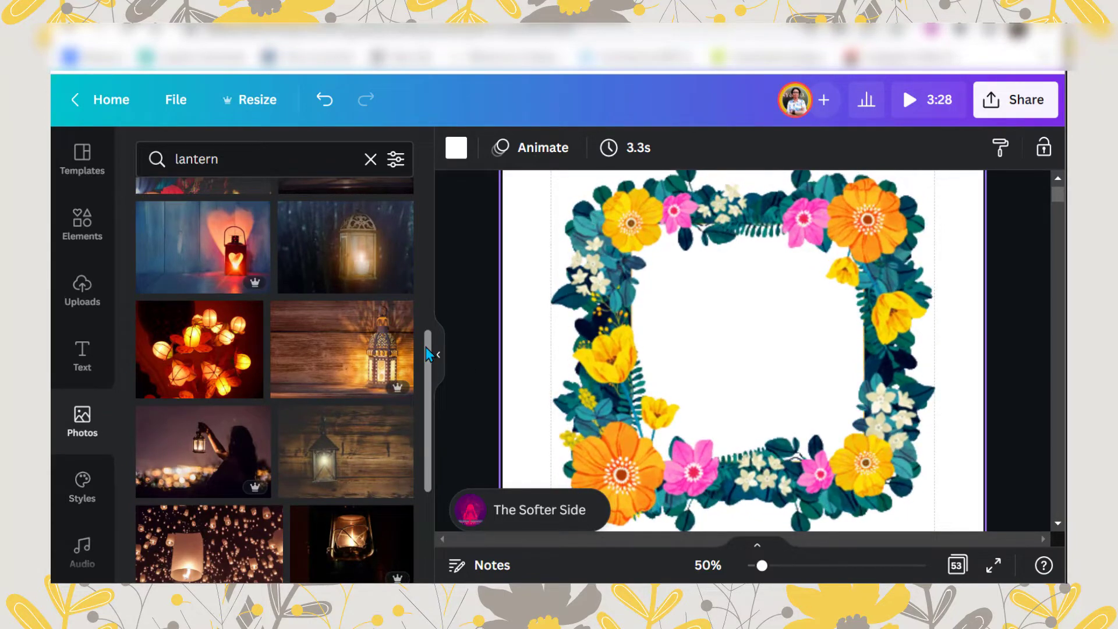
{"action": "scroll", "coordinate": [428, 354], "scroll_direction": "down", "scroll_amount": 3}
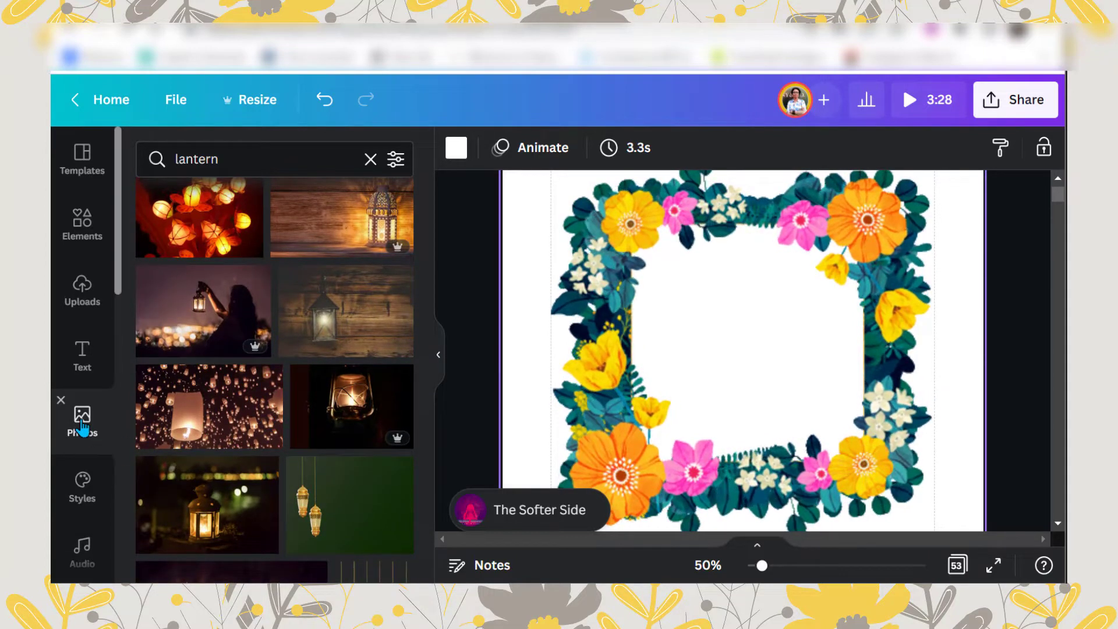
{"action": "left_click", "coordinate": [219, 402]}
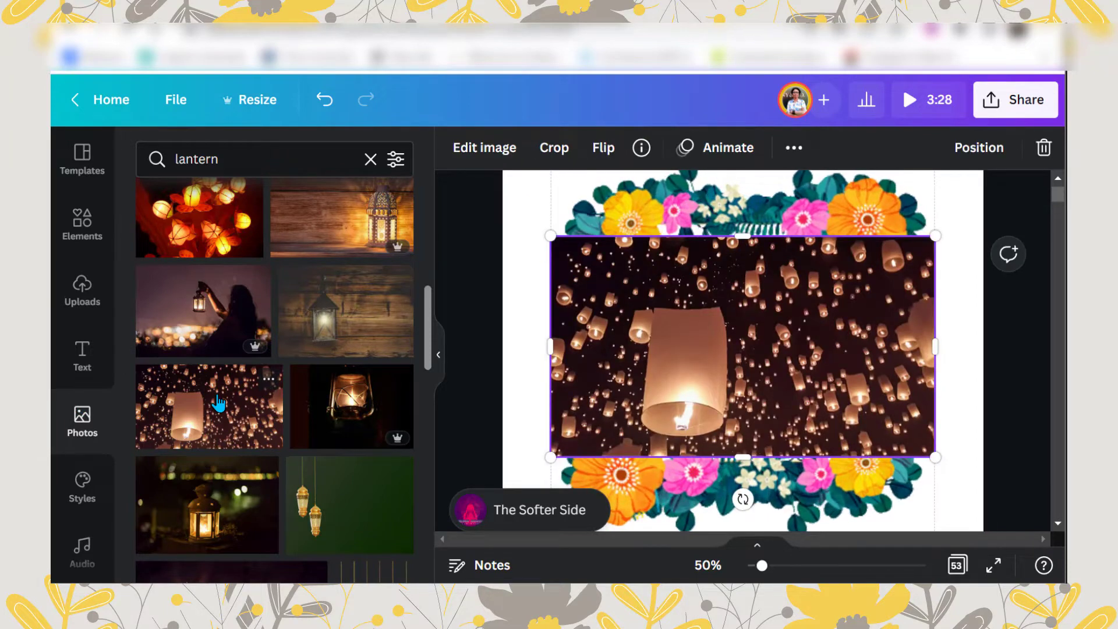
Step: Search the video library for "lantern" and delete the sky lantern photo from the page
{"action": "scroll", "coordinate": [103, 427], "scroll_direction": "down", "scroll_amount": 5}
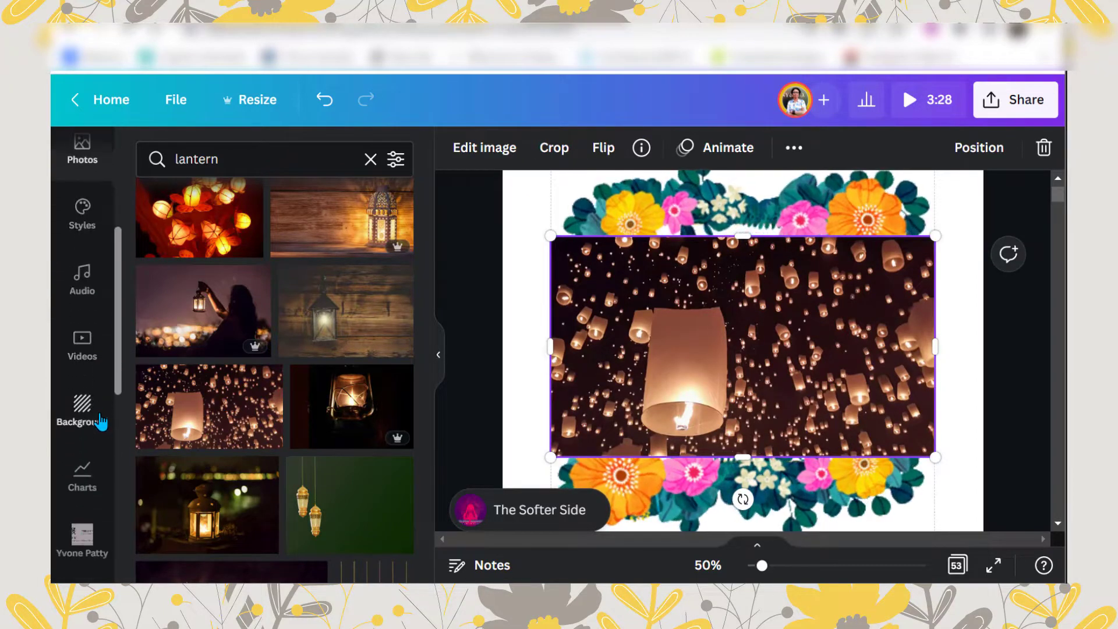
{"action": "left_click", "coordinate": [79, 351]}
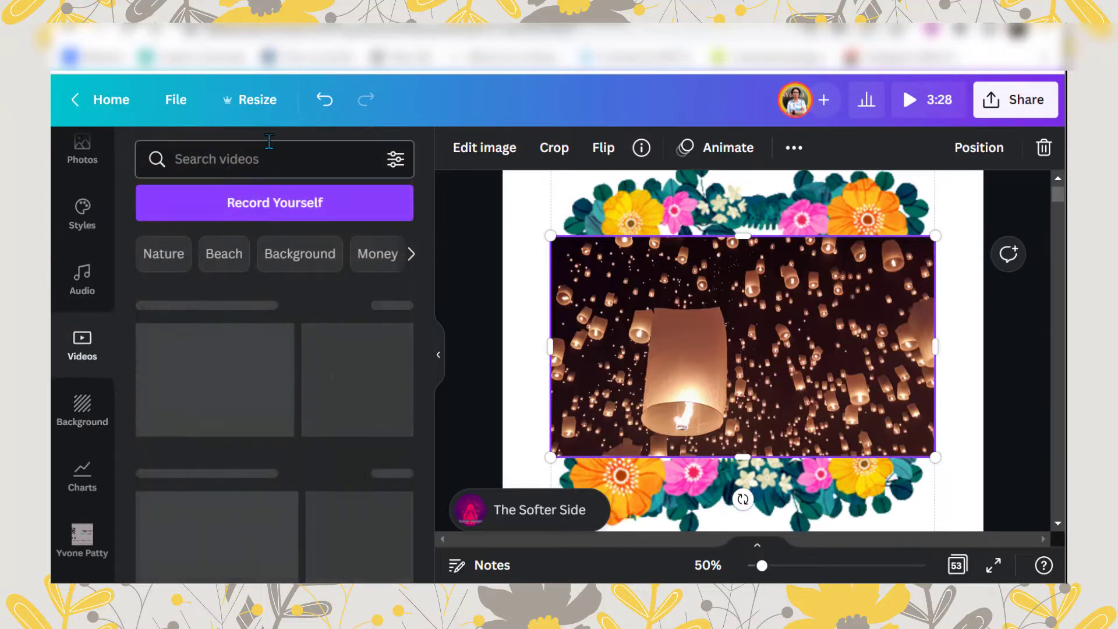
{"action": "type", "text": "l"}
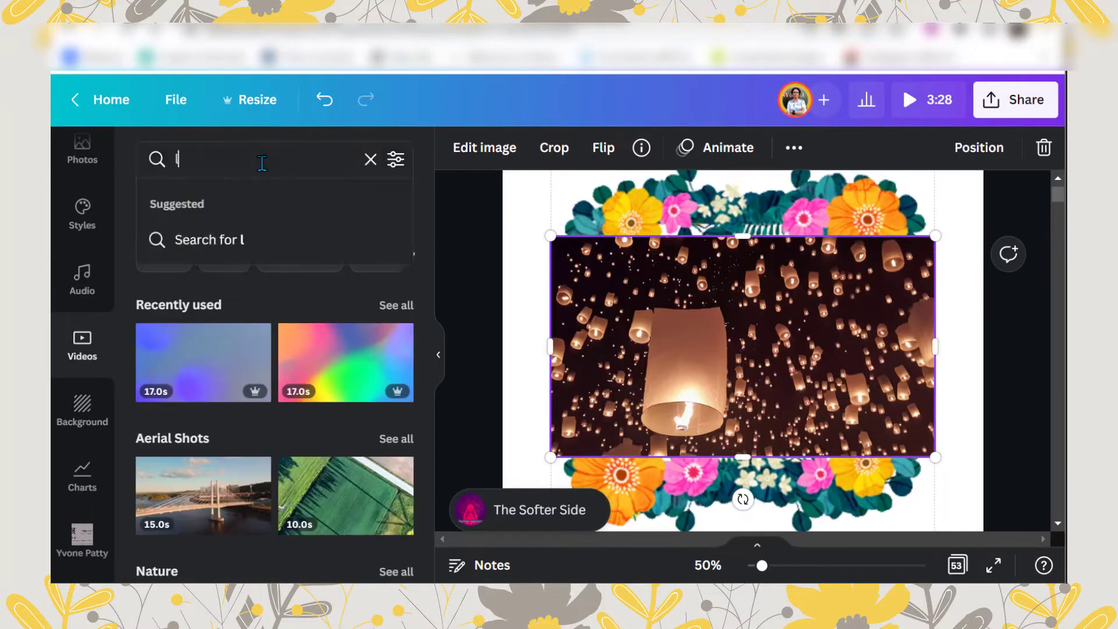
{"action": "type", "text": "antern"}
{"action": "key", "text": "Return"}
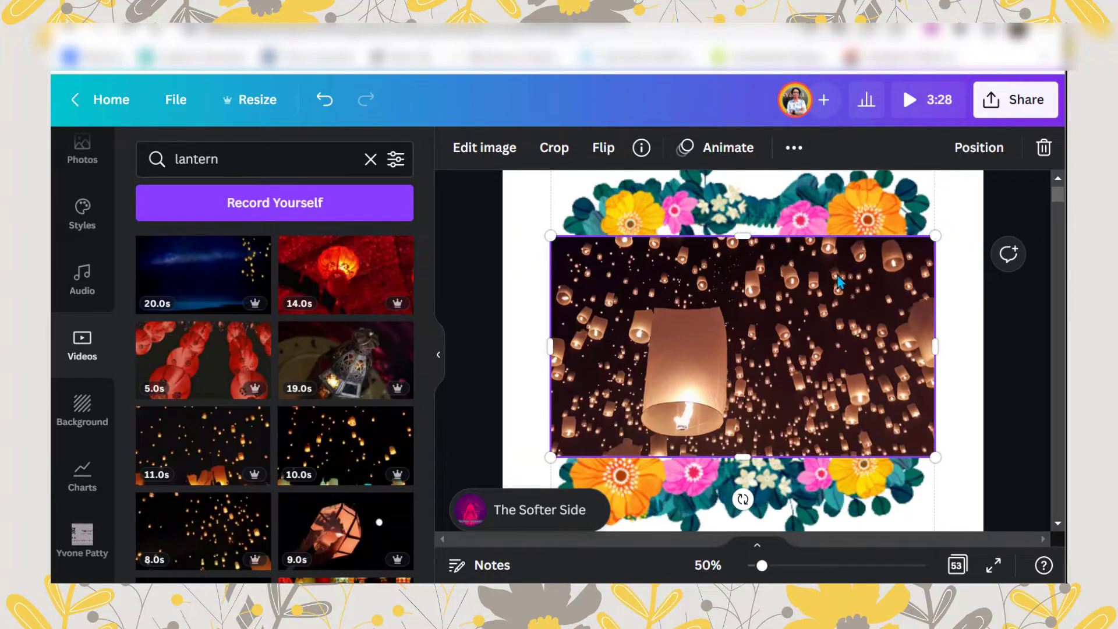
{"action": "key", "text": "Delete"}
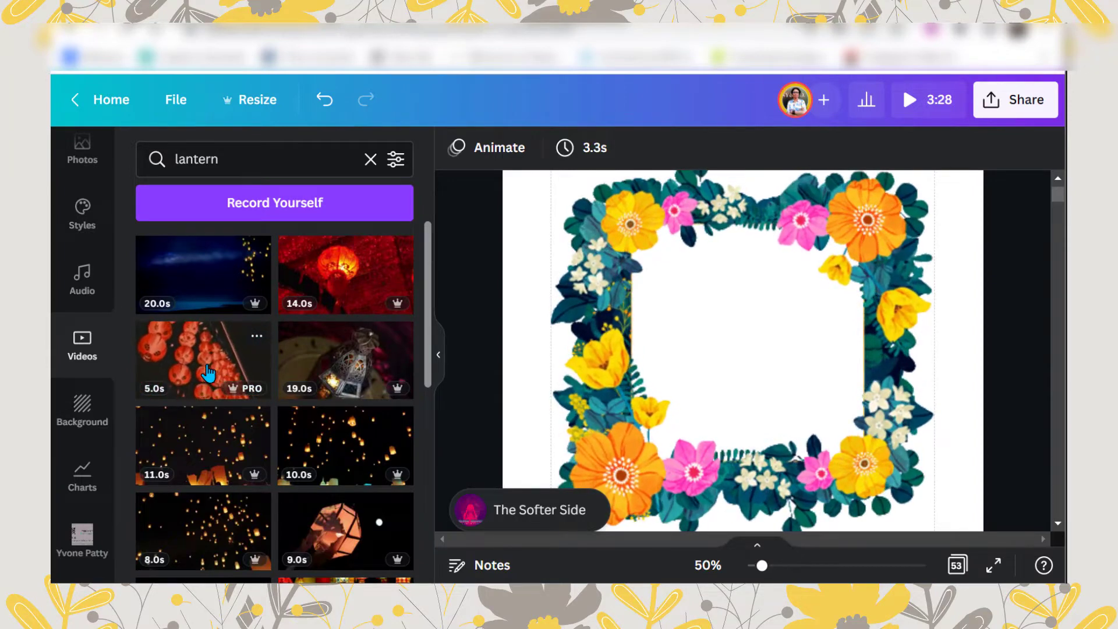
{"action": "mouse_move", "coordinate": [428, 238]}
{"action": "left_mouse_down"}
{"action": "mouse_move", "coordinate": [432, 263]}
{"action": "mouse_move", "coordinate": [438, 242]}
{"action": "left_mouse_up"}
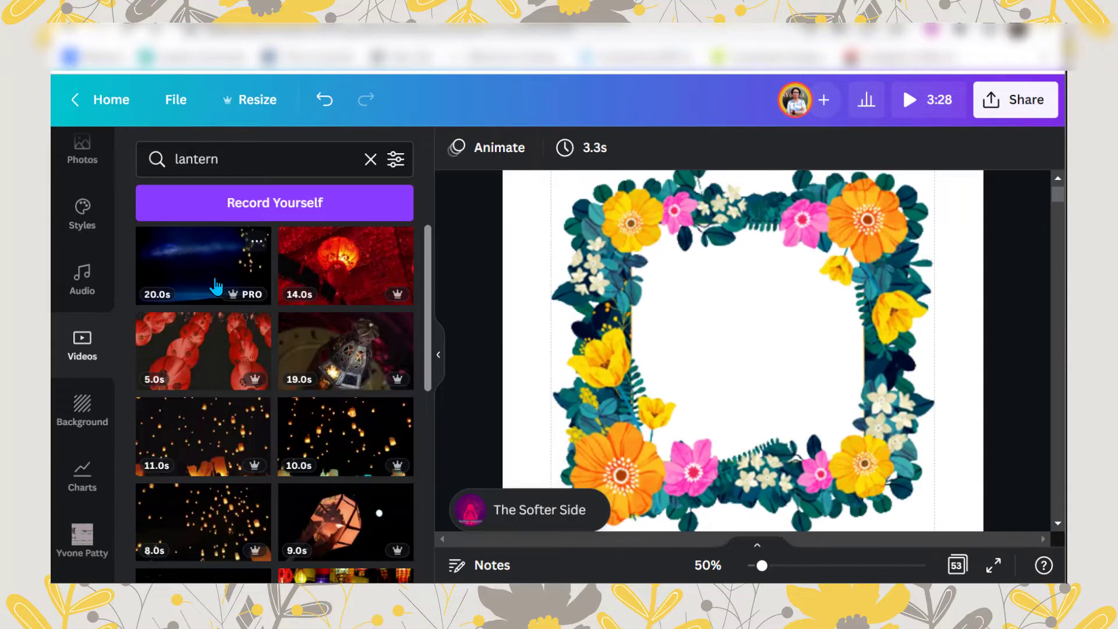
Step: Add the 8.0s video of sky lanterns rising at night from the lantern results to the page
{"action": "left_click_drag", "start_coordinate": [430, 231], "coordinate": [439, 296]}
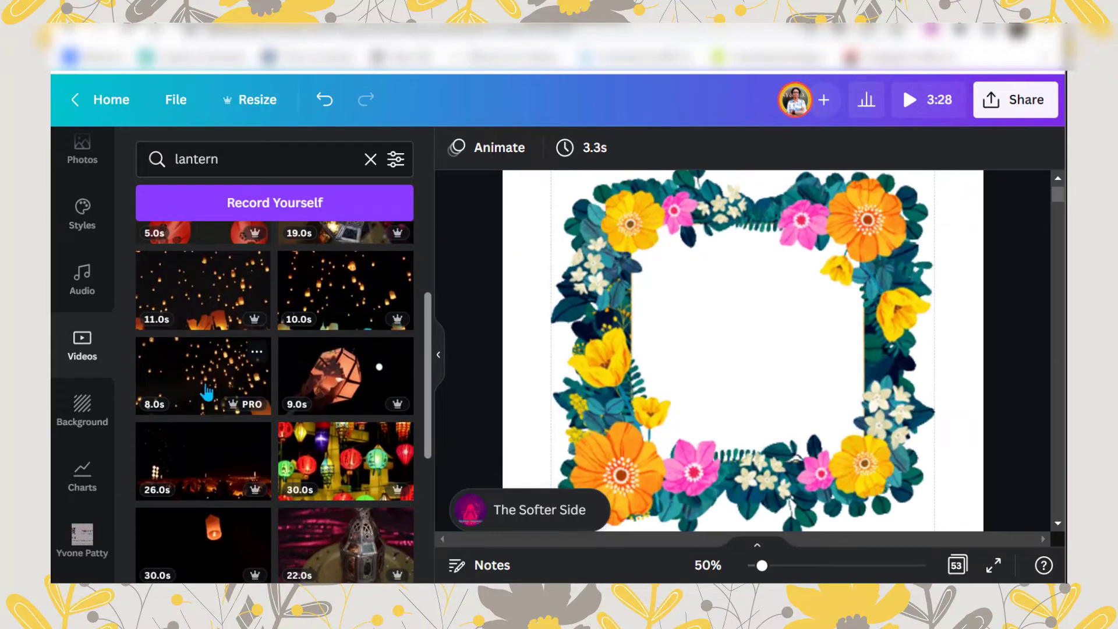
{"action": "mouse_move", "coordinate": [207, 392]}
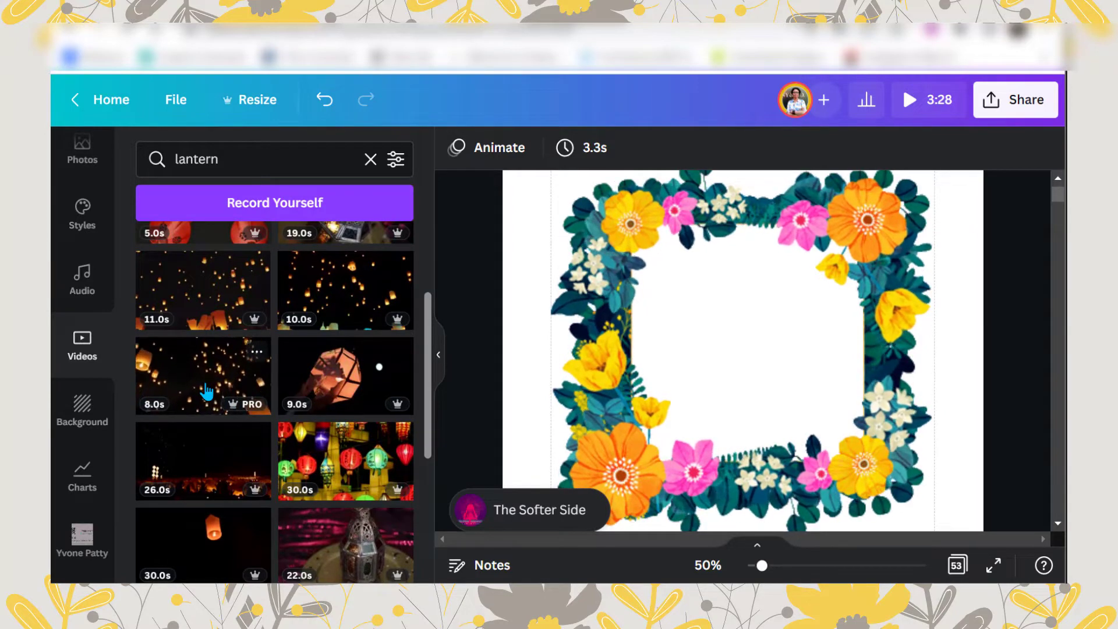
{"action": "left_click", "coordinate": [199, 381]}
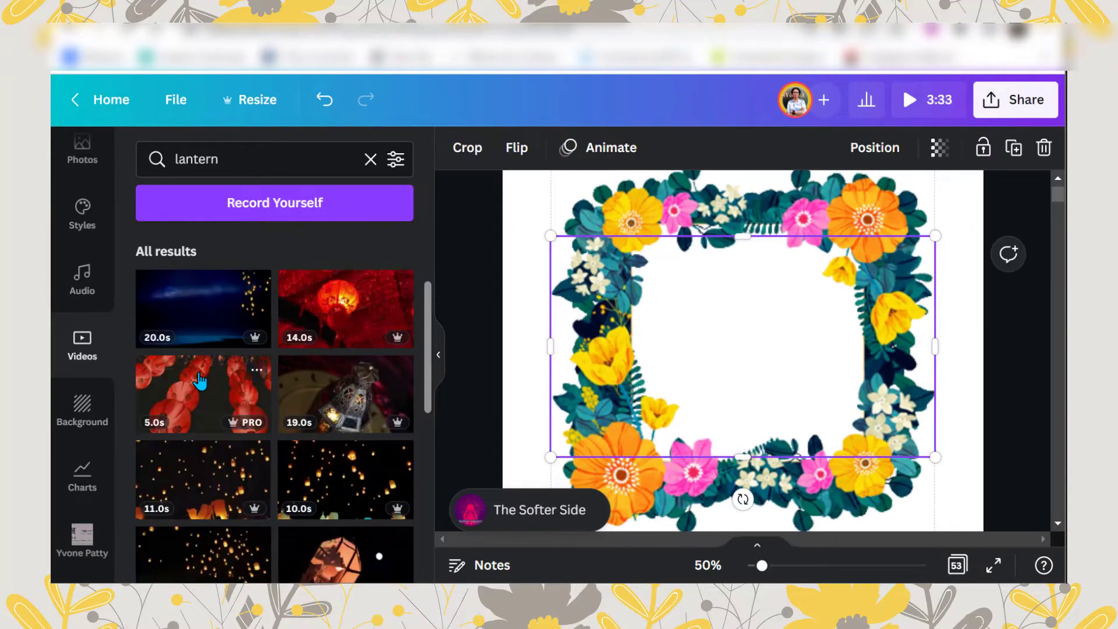
{"action": "left_click", "coordinate": [437, 360]}
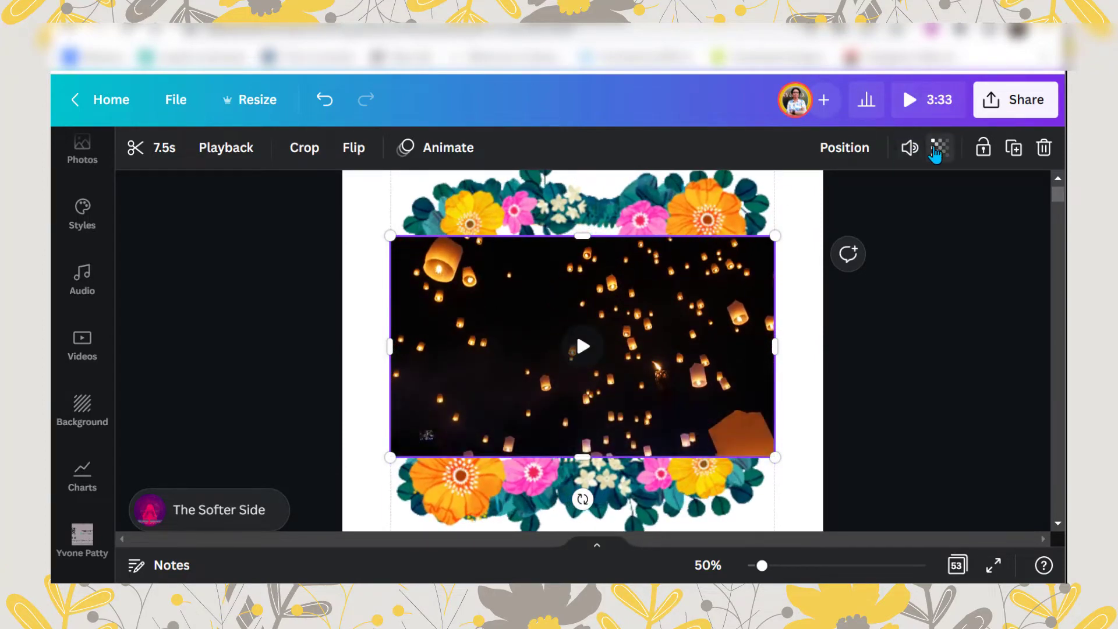
Step: Set the lantern video's transparency to 59 and resize it to about 562 by 550 over the floral frame's opening
{"action": "left_click", "coordinate": [936, 149]}
{"action": "left_click_drag", "start_coordinate": [932, 221], "coordinate": [860, 221]}
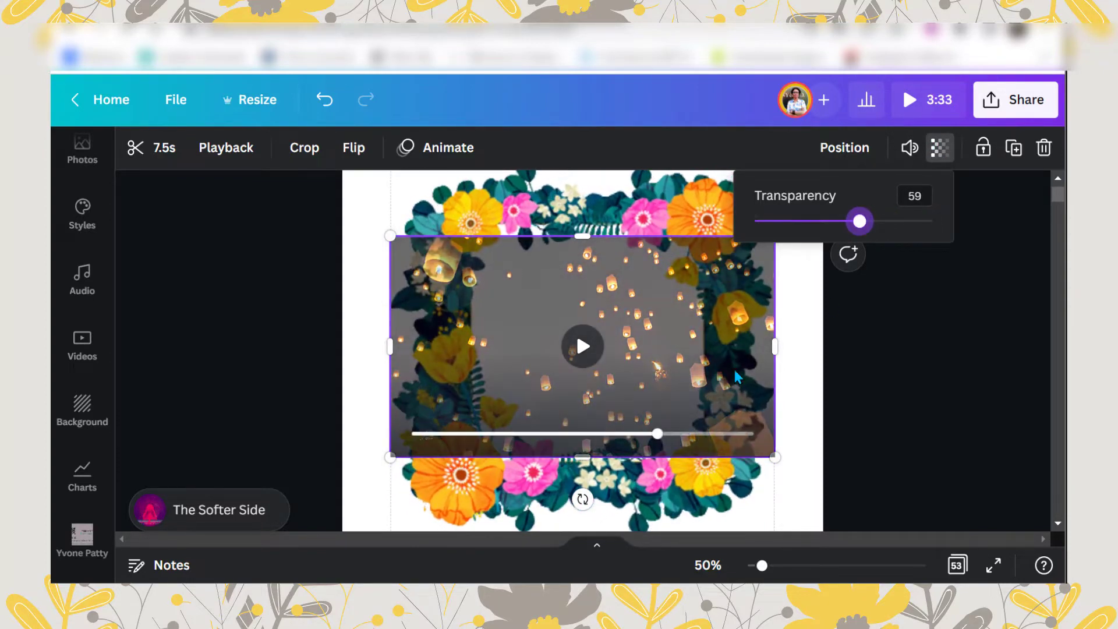
{"action": "left_click_drag", "start_coordinate": [737, 377], "coordinate": [761, 348]}
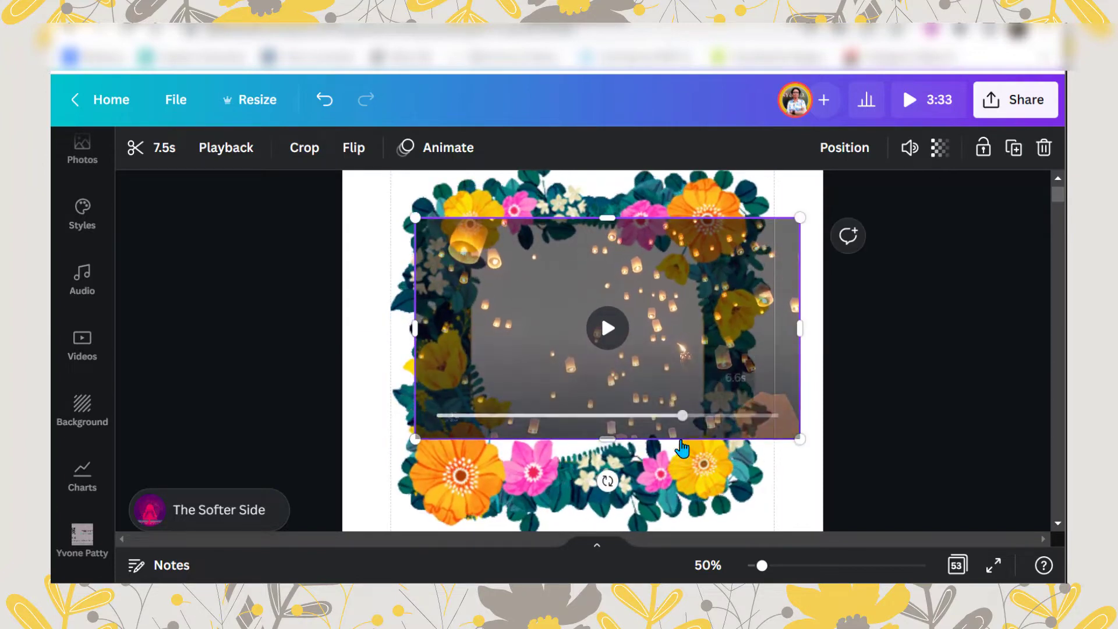
{"action": "left_click_drag", "start_coordinate": [607, 438], "coordinate": [620, 469]}
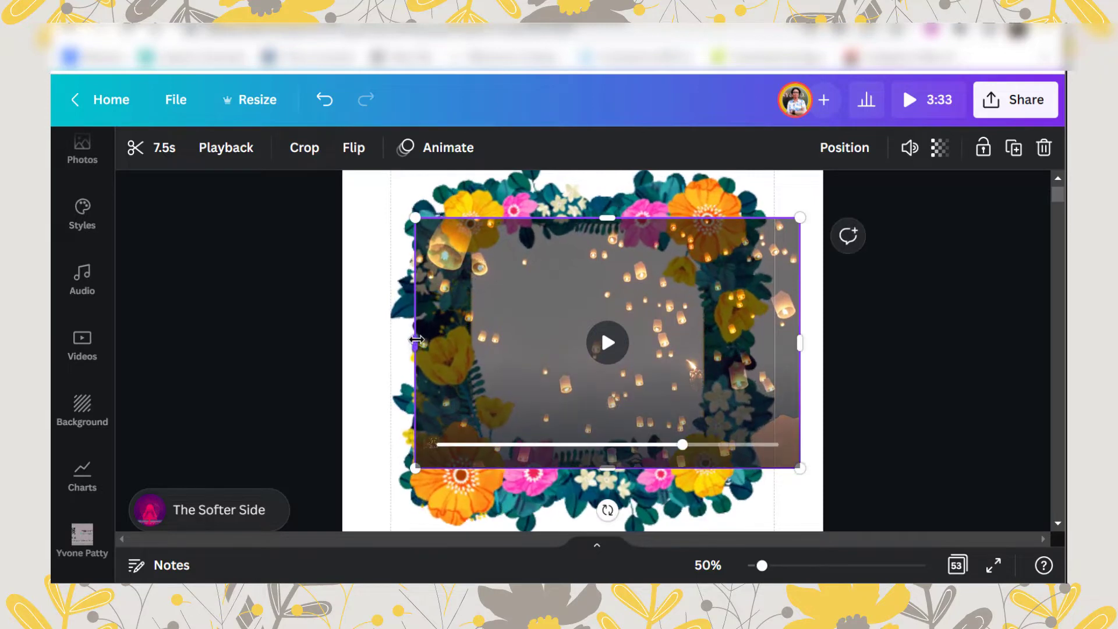
{"action": "left_click_drag", "start_coordinate": [417, 339], "coordinate": [466, 364]}
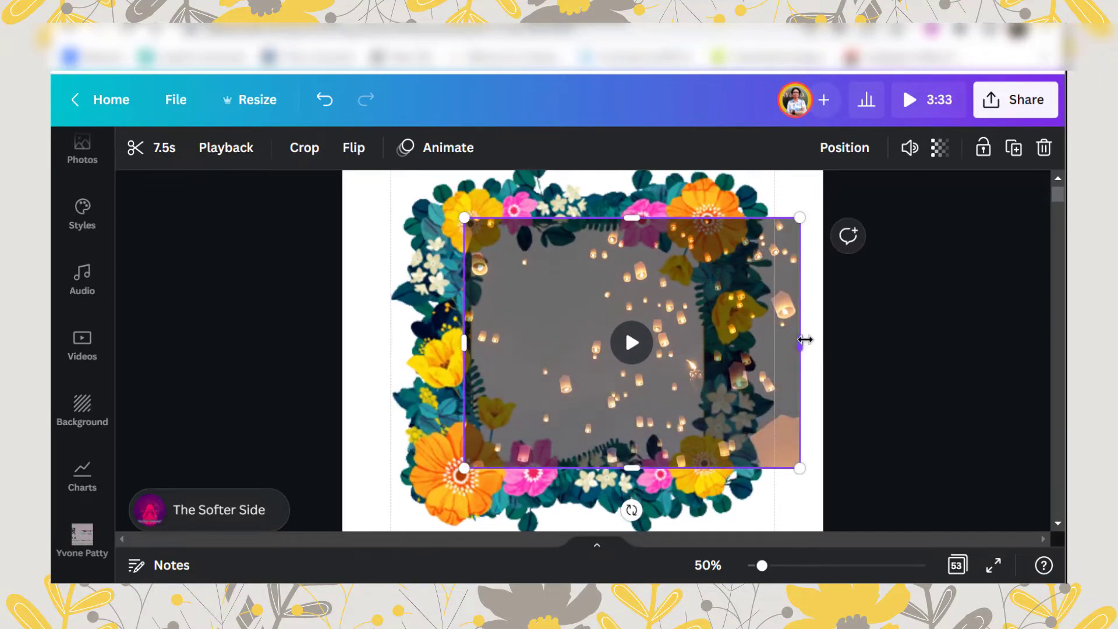
{"action": "left_click_drag", "start_coordinate": [805, 339], "coordinate": [715, 343]}
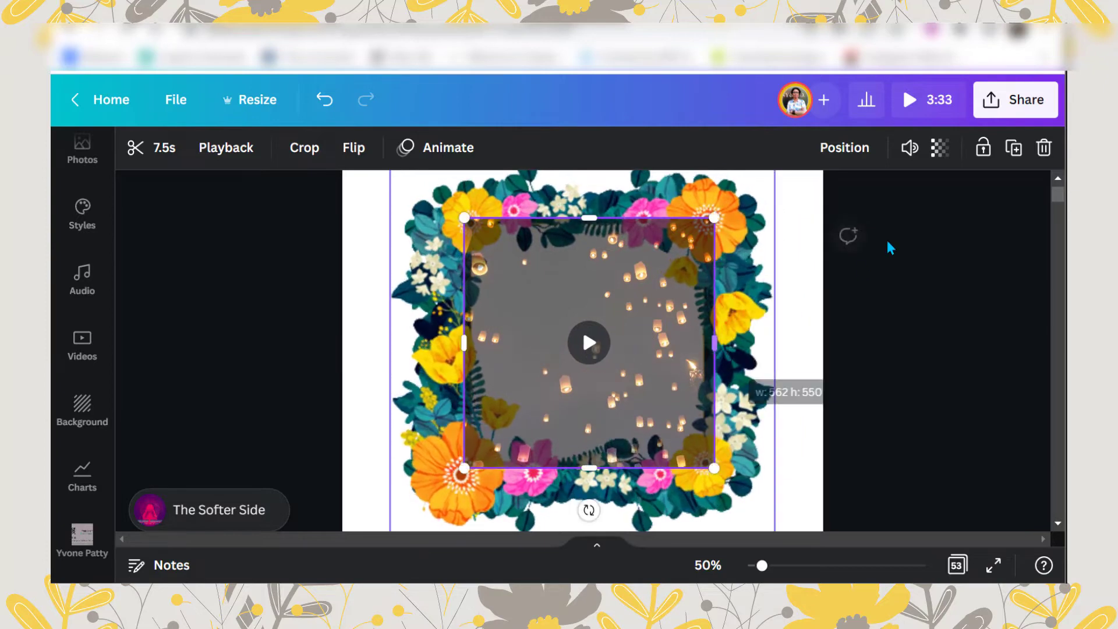
Step: Set the lantern video's transparency to 98 and play its preview
{"action": "left_click", "coordinate": [942, 149]}
{"action": "left_click_drag", "start_coordinate": [860, 222], "coordinate": [928, 221]}
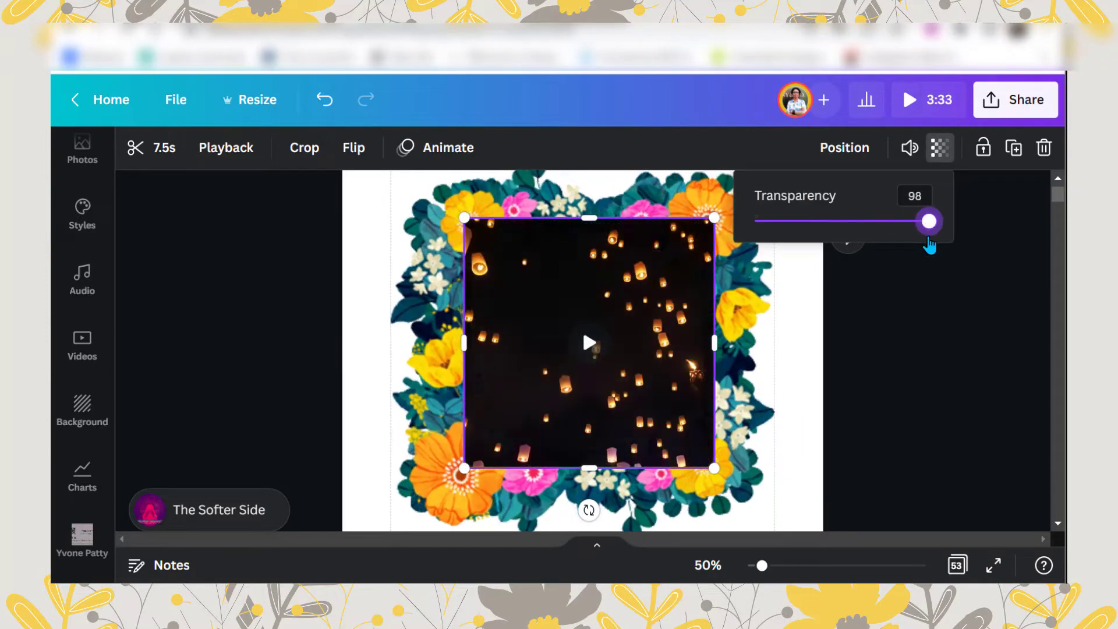
{"action": "left_click", "coordinate": [588, 345]}
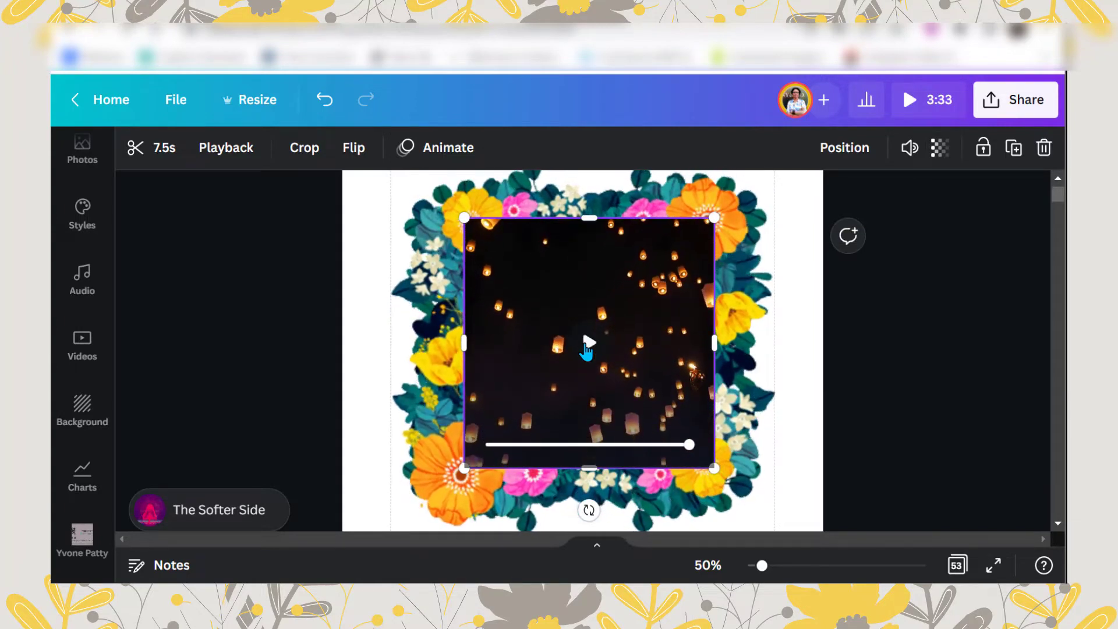
Step: Shift the lantern footage left within its crop area, bringing in the large orange lantern, and apply the crop
{"action": "left_click", "coordinate": [309, 149]}
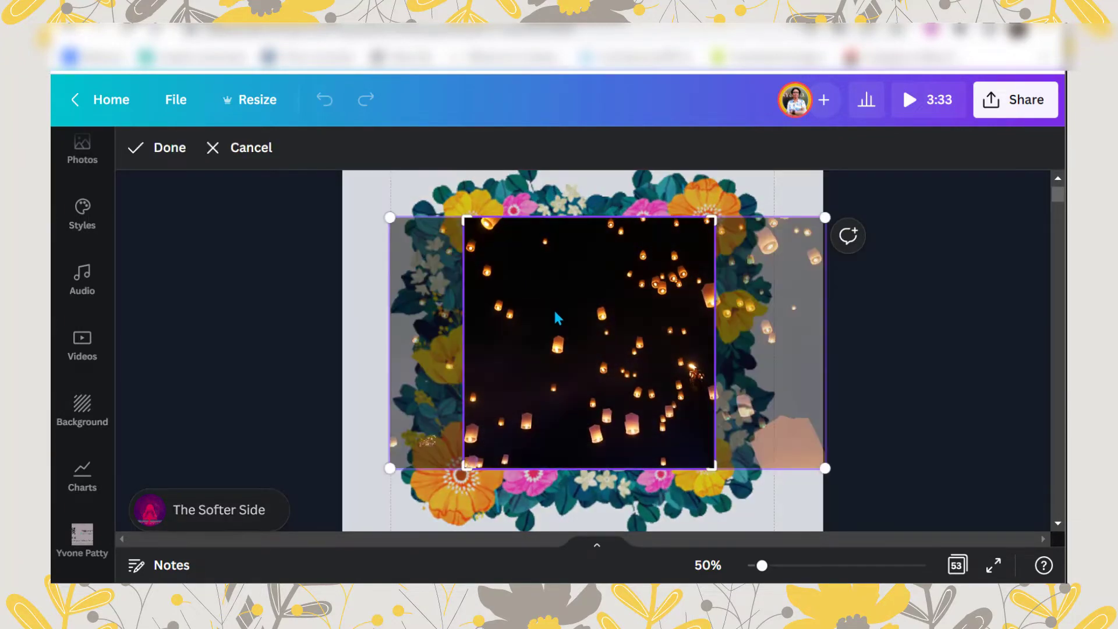
{"action": "left_click_drag", "start_coordinate": [575, 329], "coordinate": [489, 332]}
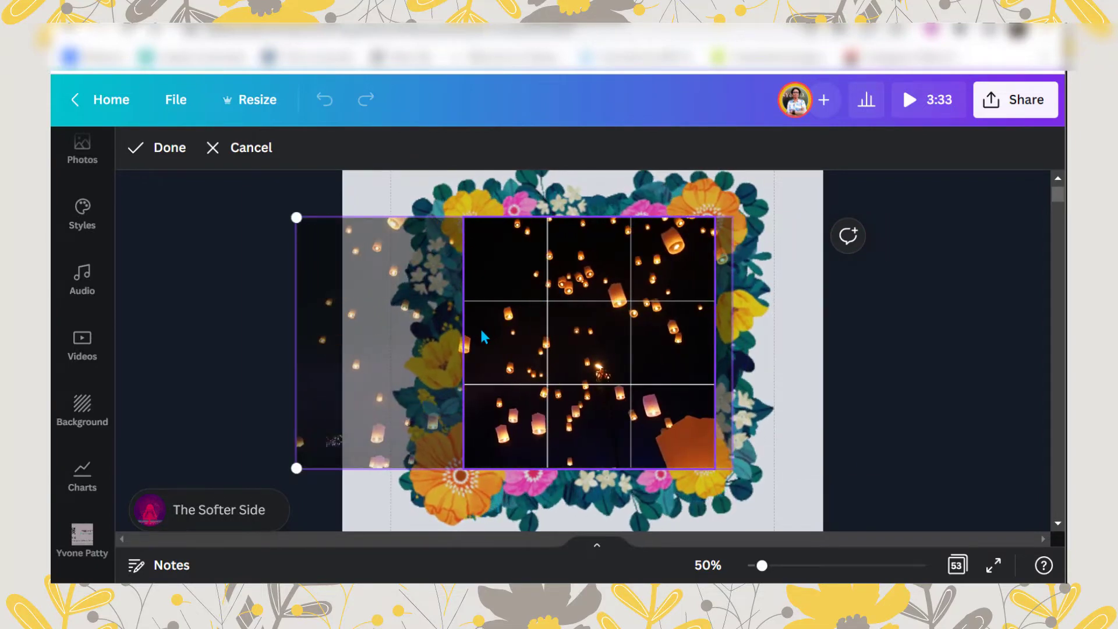
{"action": "left_click", "coordinate": [168, 153]}
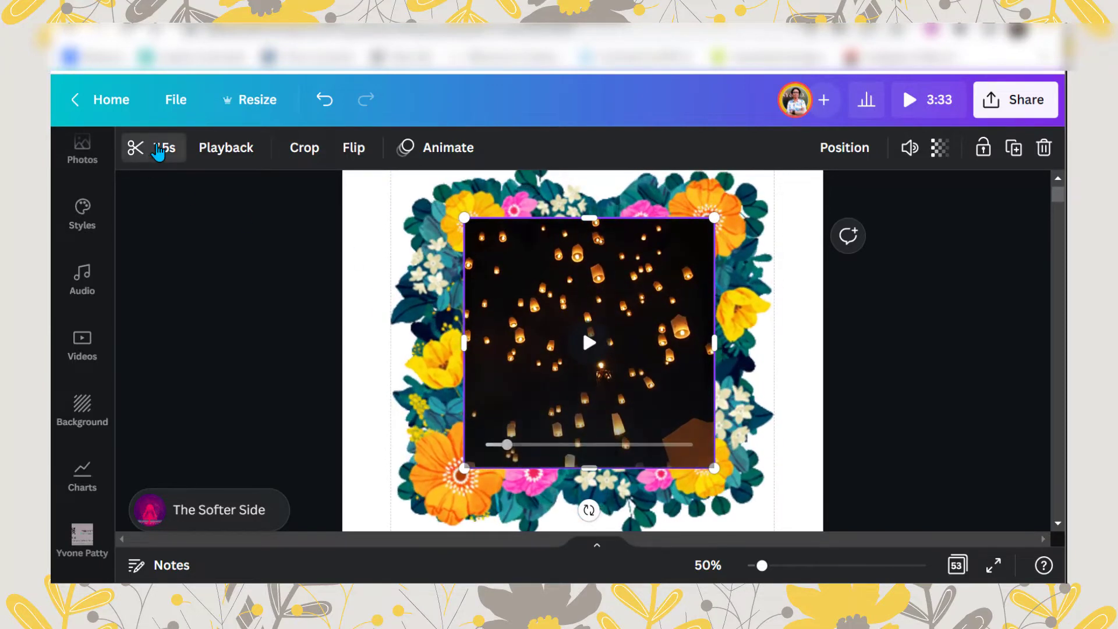
Step: Trim the end of the lantern video to a length of 5.0s
{"action": "left_click", "coordinate": [163, 147]}
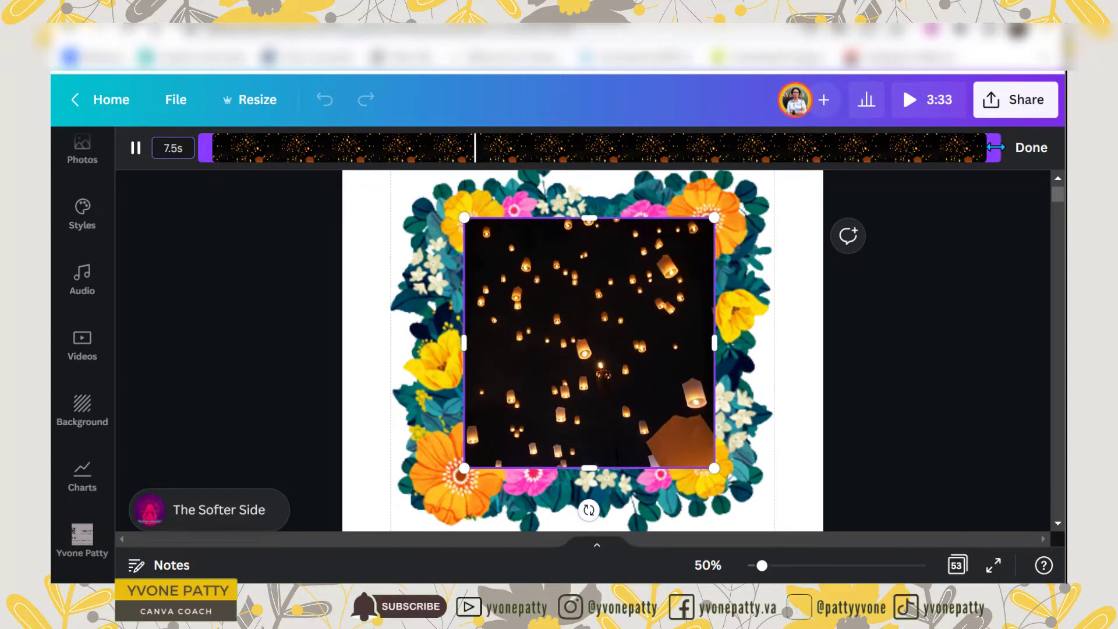
{"action": "left_click_drag", "start_coordinate": [992, 143], "coordinate": [718, 127]}
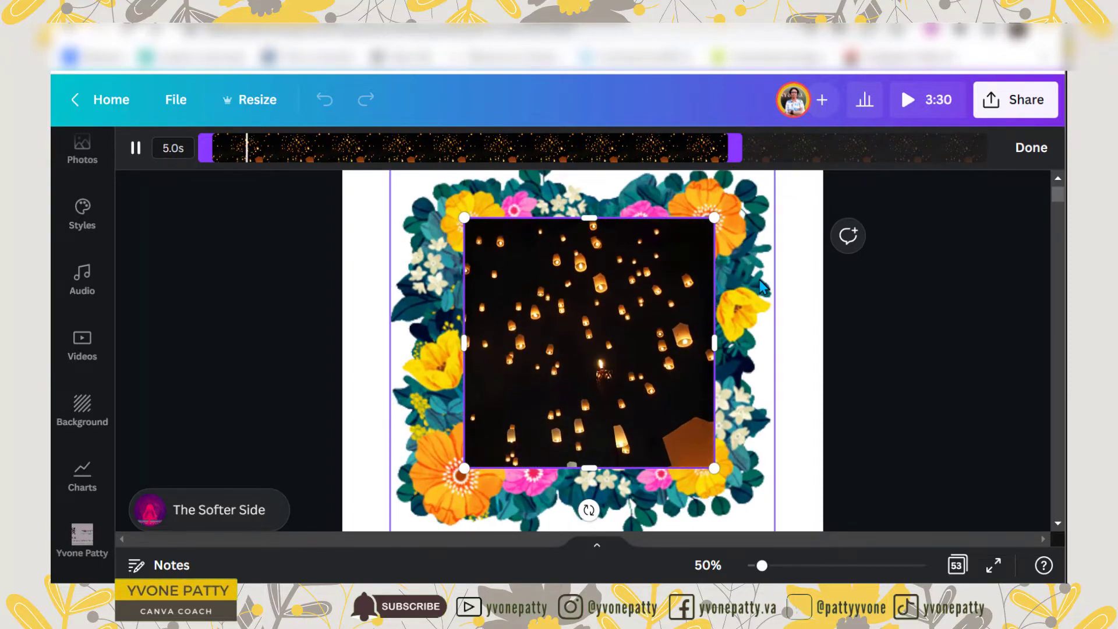
{"action": "left_click", "coordinate": [795, 224]}
Step: Send the lantern video backward behind the floral border frame
{"action": "left_click", "coordinate": [630, 347]}
{"action": "left_click", "coordinate": [845, 147]}
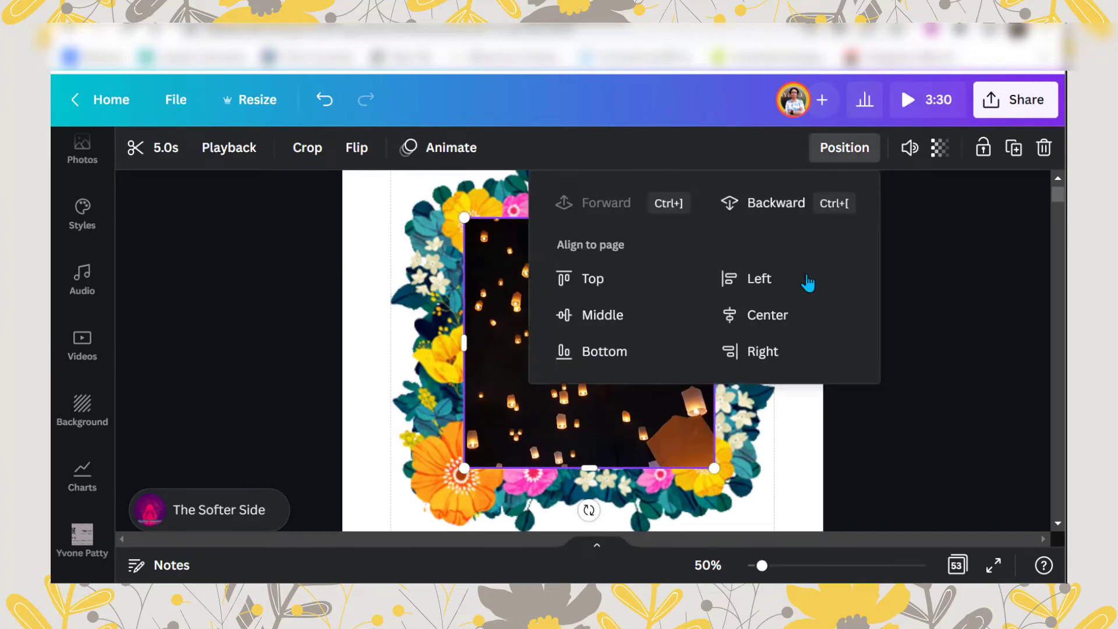
{"action": "left_click", "coordinate": [779, 209]}
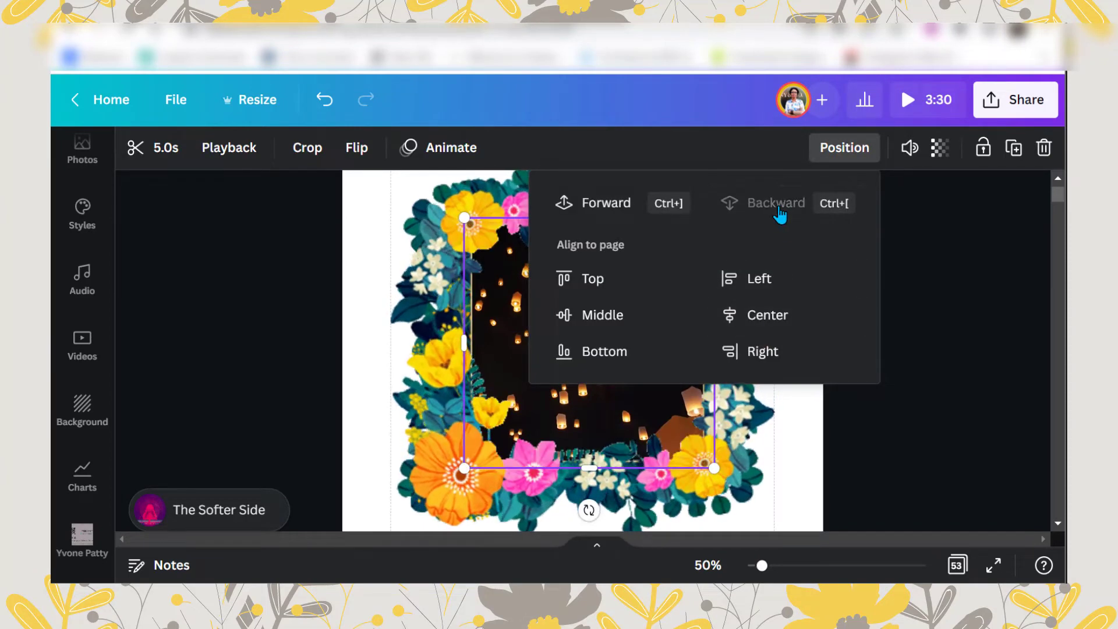
{"action": "left_click", "coordinate": [780, 439]}
{"action": "left_click", "coordinate": [788, 439]}
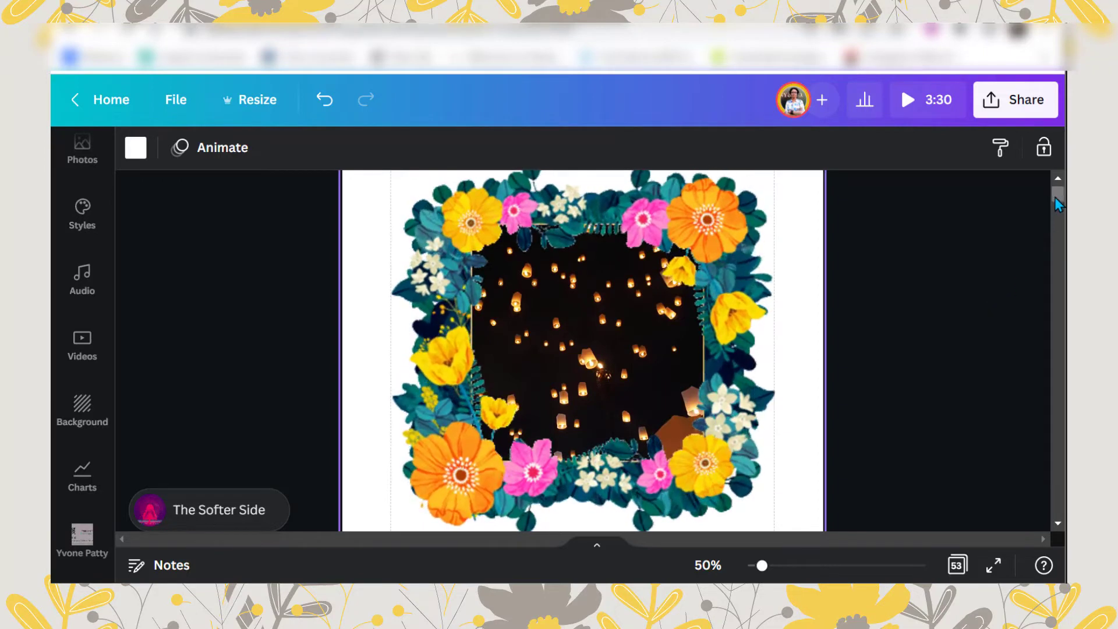
Step: Group the floral border frame and the lantern video together
{"action": "scroll", "coordinate": [1055, 194], "scroll_direction": "down", "scroll_amount": 4}
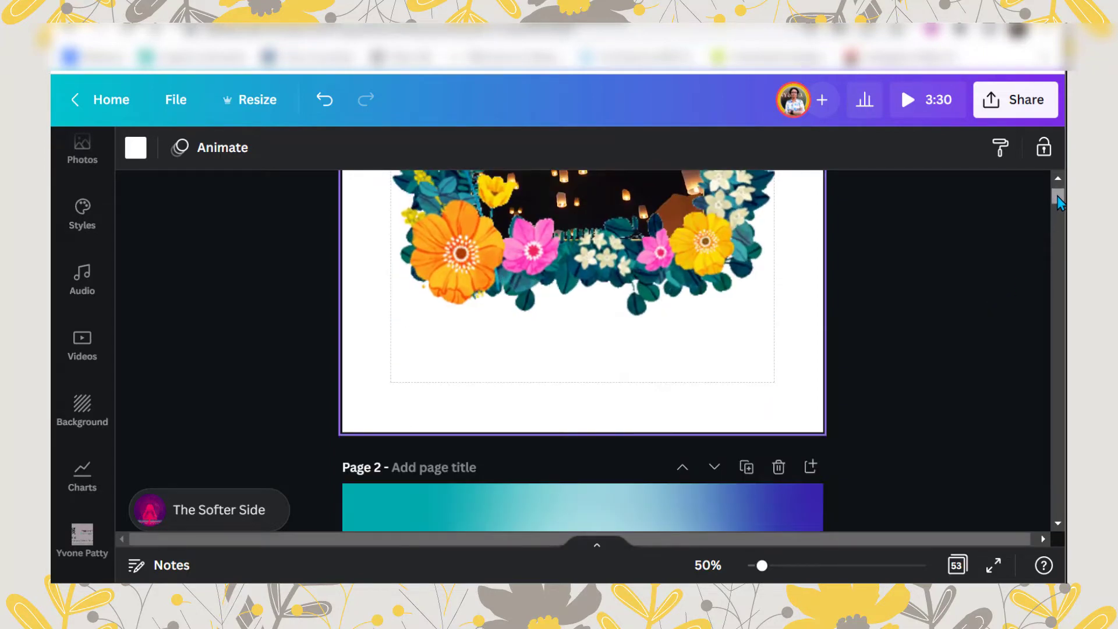
{"action": "scroll", "coordinate": [1058, 202], "scroll_direction": "up", "scroll_amount": 4}
{"action": "left_click", "coordinate": [911, 237]}
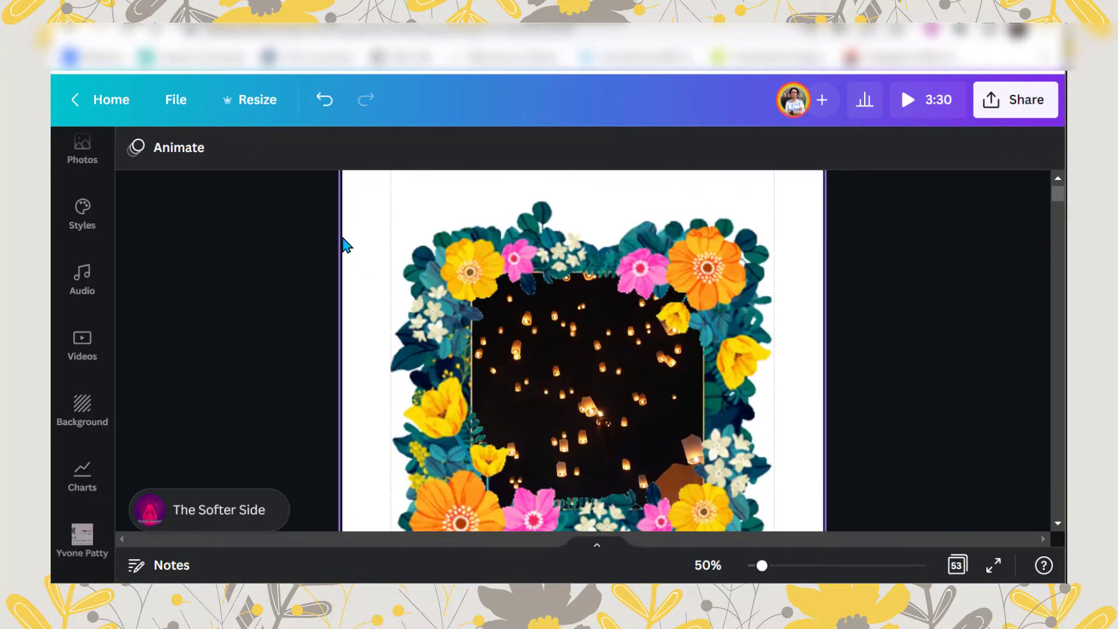
{"action": "left_click_drag", "start_coordinate": [344, 239], "coordinate": [722, 478]}
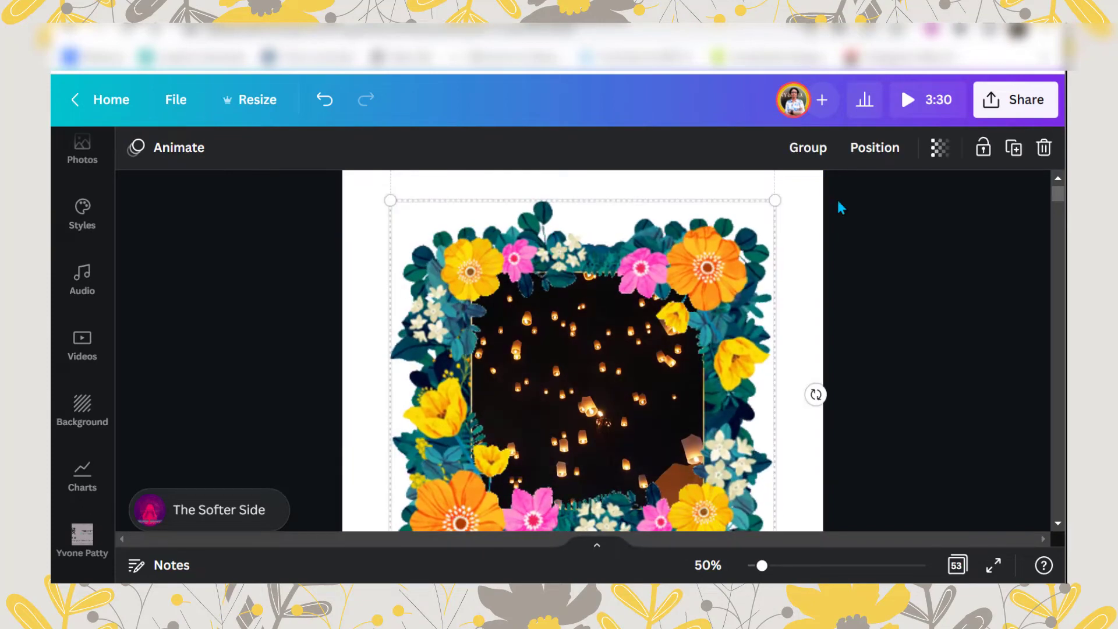
{"action": "left_click", "coordinate": [799, 144]}
Step: Move the grouped frame and video up to the page's upper margin, leaving free space beneath
{"action": "left_click_drag", "start_coordinate": [666, 431], "coordinate": [677, 382]}
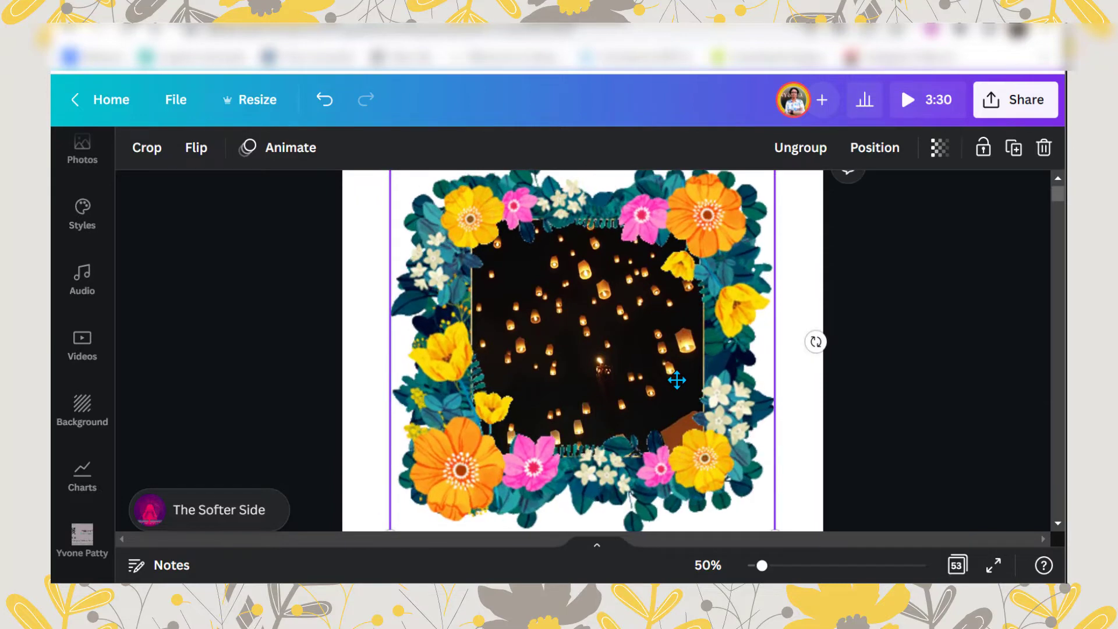
{"action": "scroll", "coordinate": [676, 376], "scroll_direction": "up", "scroll_amount": 1}
{"action": "scroll", "coordinate": [672, 355], "scroll_direction": "down", "scroll_amount": 1}
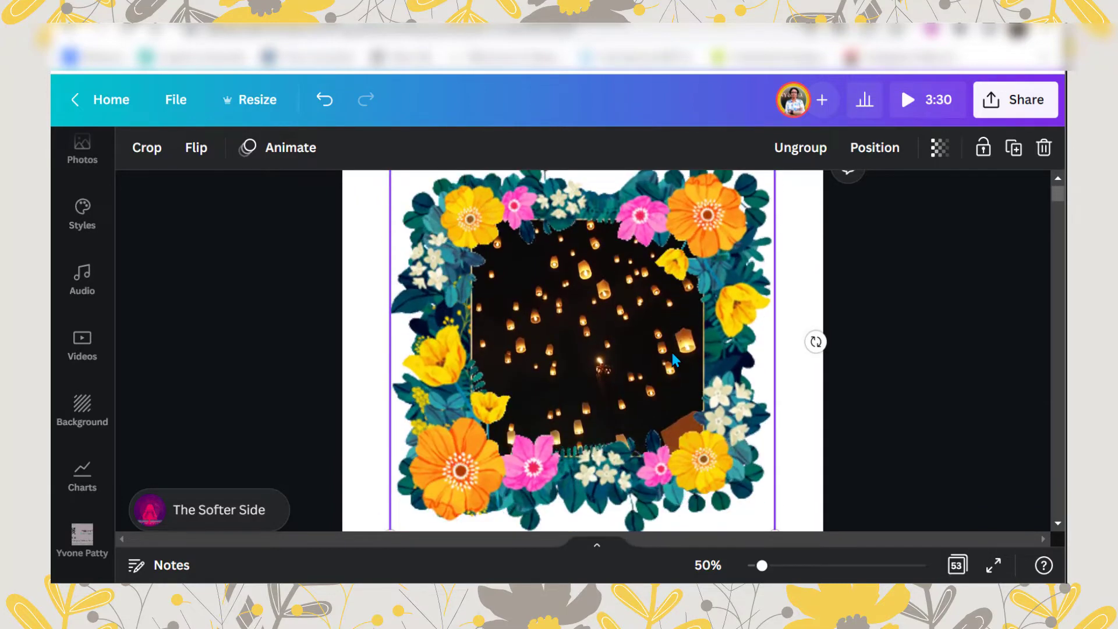
{"action": "scroll", "coordinate": [672, 353], "scroll_direction": "up", "scroll_amount": 1}
{"action": "left_click_drag", "start_coordinate": [672, 353], "coordinate": [674, 343]}
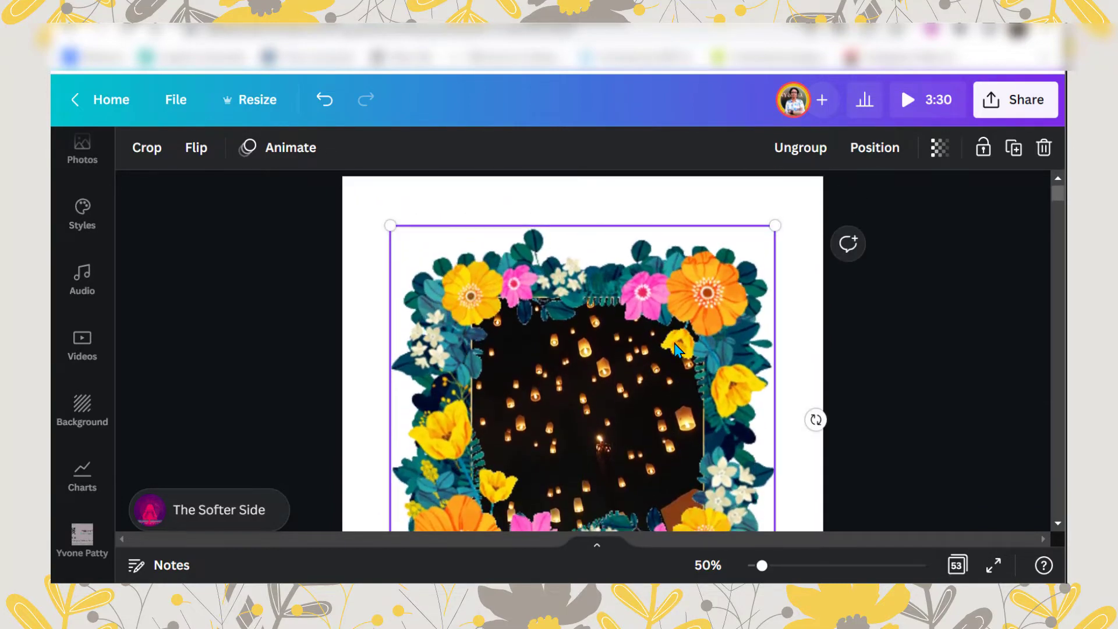
{"action": "scroll", "coordinate": [674, 343], "scroll_direction": "down", "scroll_amount": 1}
{"action": "scroll", "coordinate": [675, 346], "scroll_direction": "down", "scroll_amount": 3}
{"action": "left_click", "coordinate": [625, 447]}
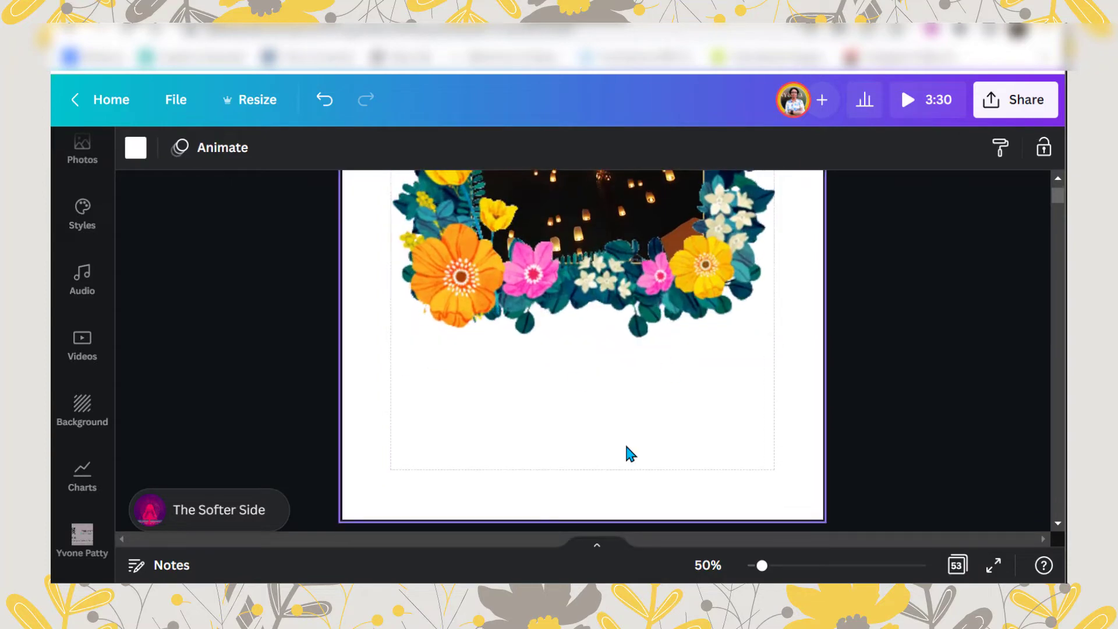
Step: Search the elements library for "stick figure" in place of "lily wreath"
{"action": "scroll", "coordinate": [85, 212], "scroll_direction": "up", "scroll_amount": 3}
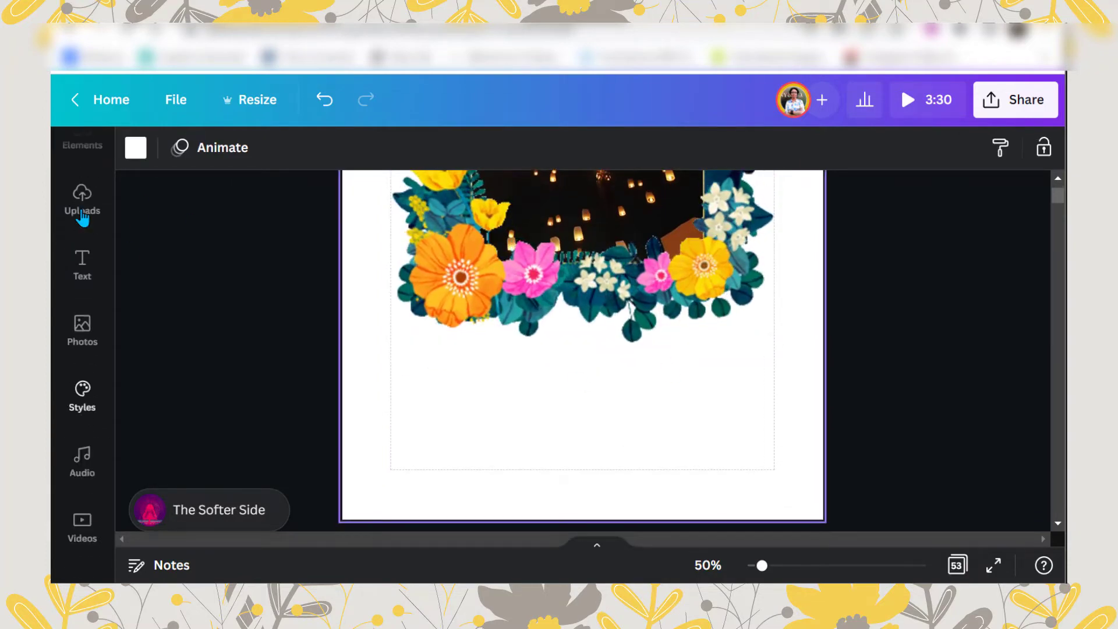
{"action": "scroll", "coordinate": [96, 251], "scroll_direction": "down", "scroll_amount": 2}
{"action": "scroll", "coordinate": [106, 270], "scroll_direction": "up", "scroll_amount": 3}
{"action": "scroll", "coordinate": [96, 251], "scroll_direction": "up", "scroll_amount": 1}
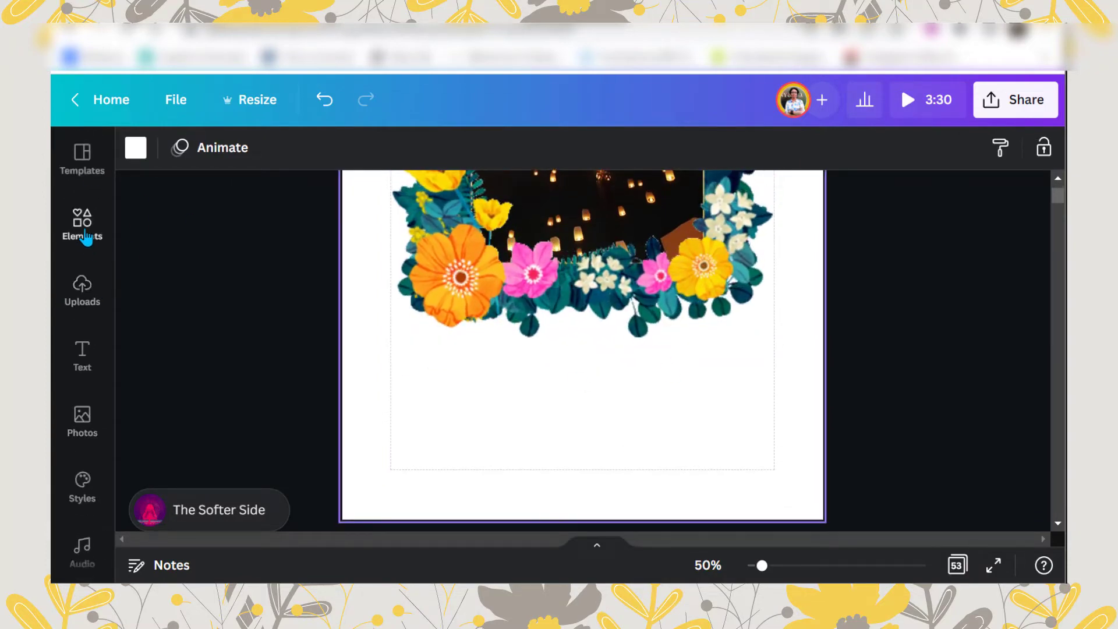
{"action": "left_click", "coordinate": [73, 233]}
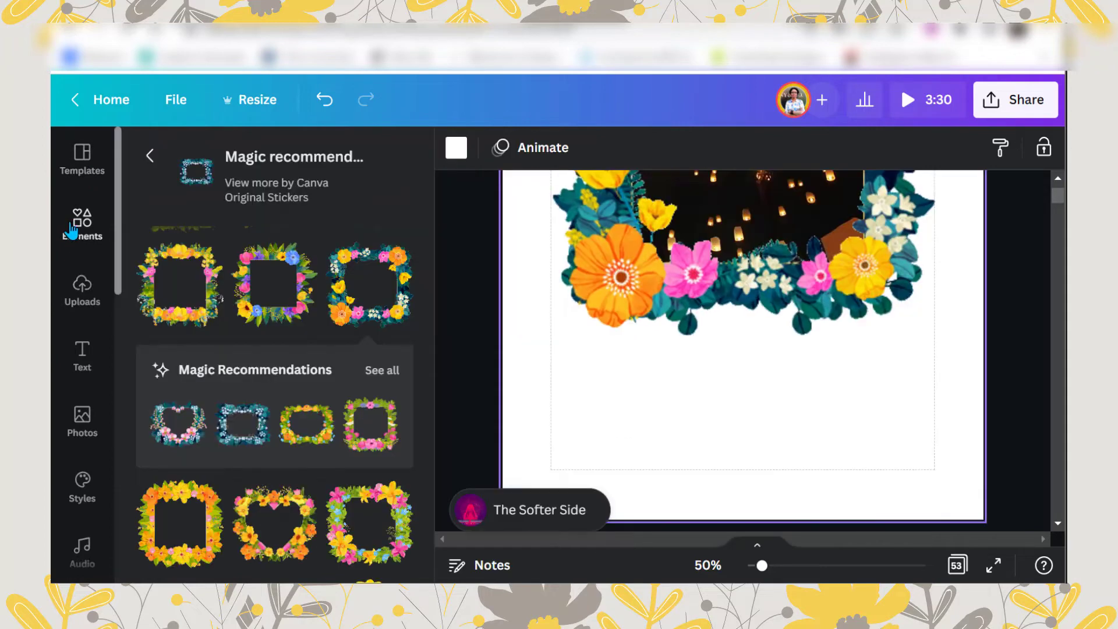
{"action": "left_click", "coordinate": [149, 160]}
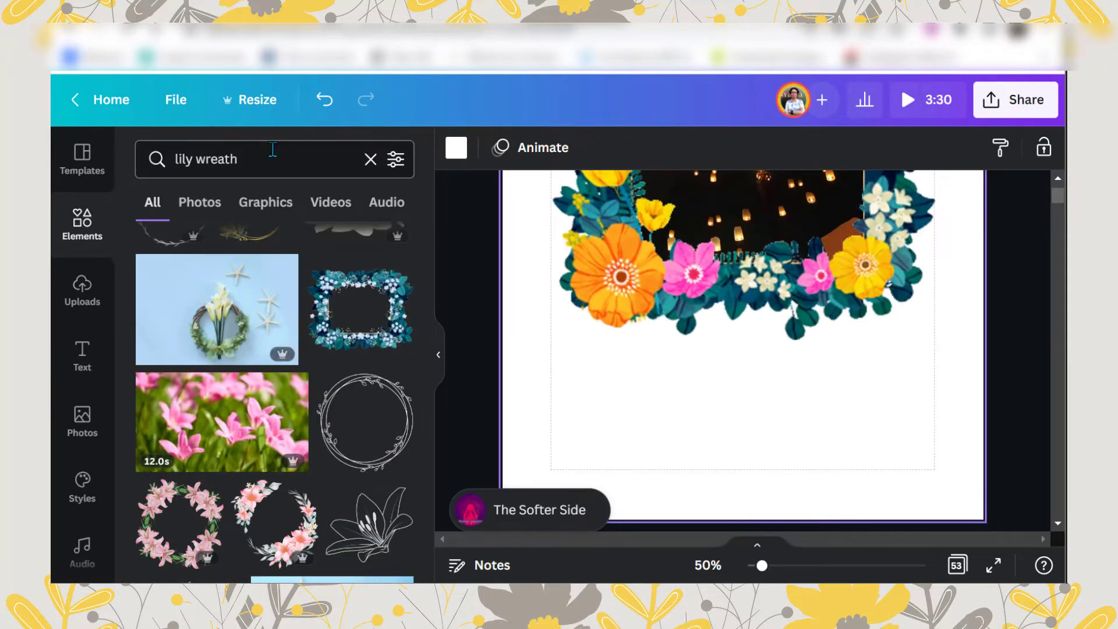
{"action": "left_click", "coordinate": [272, 149]}
{"action": "type", "text": "stick figure"}
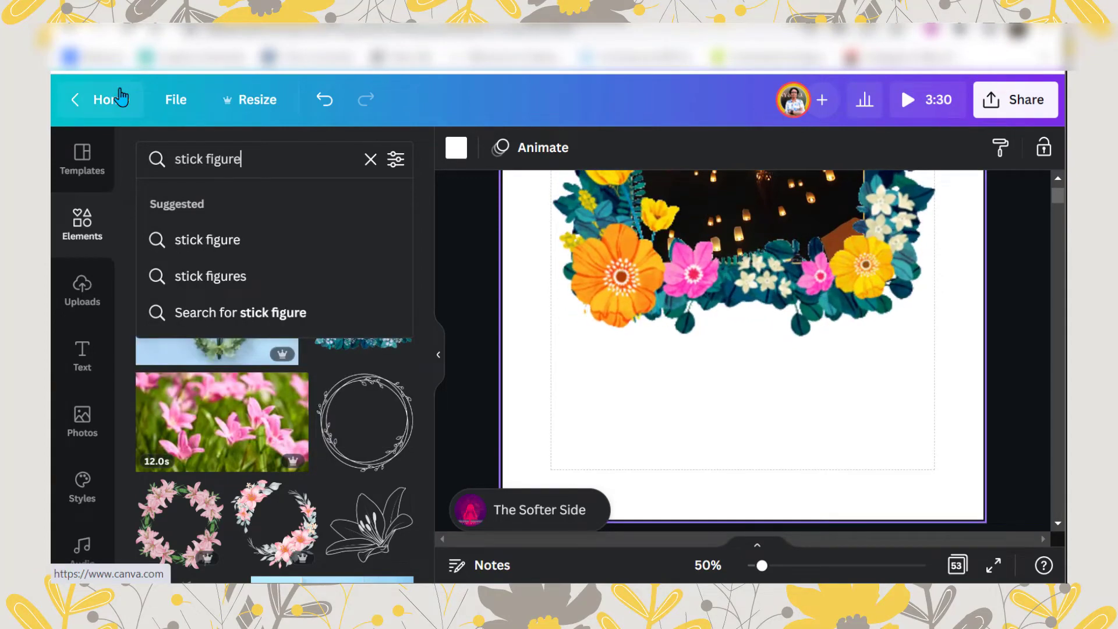
{"action": "key", "text": "Return"}
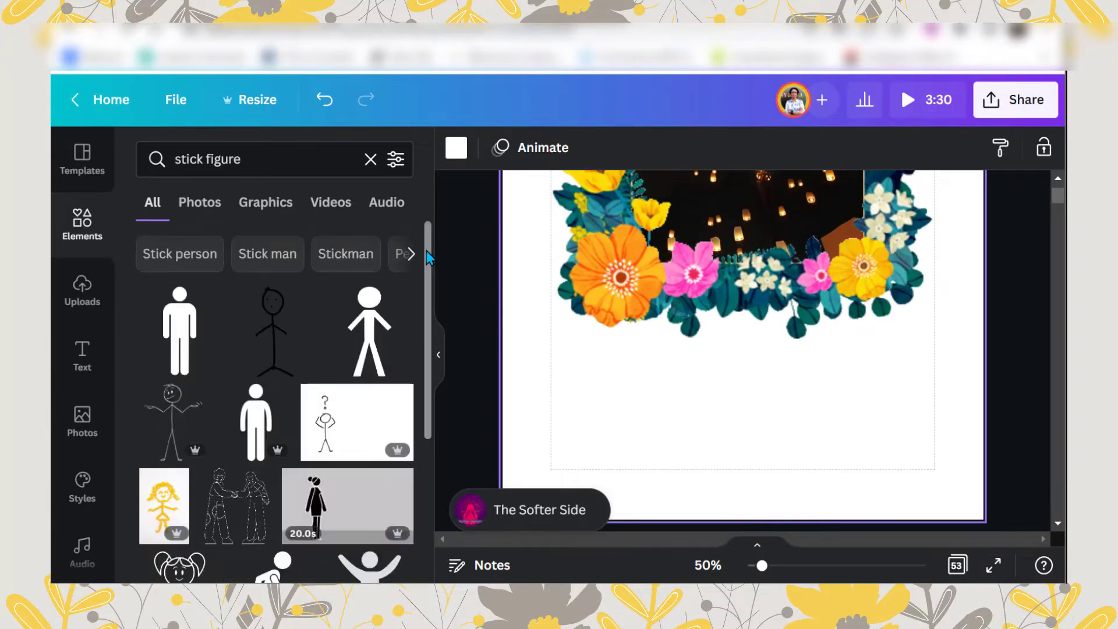
Step: Browse the stick figure results and narrow them to graphics only
{"action": "left_click_drag", "start_coordinate": [426, 250], "coordinate": [424, 415]}
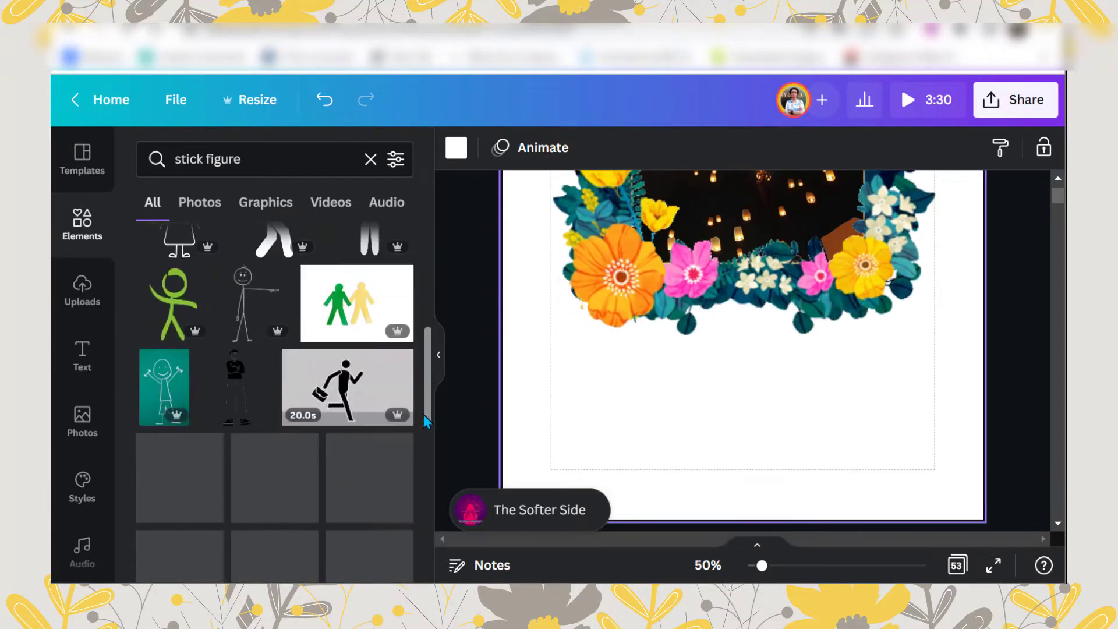
{"action": "scroll", "coordinate": [420, 422], "scroll_direction": "down", "scroll_amount": 2}
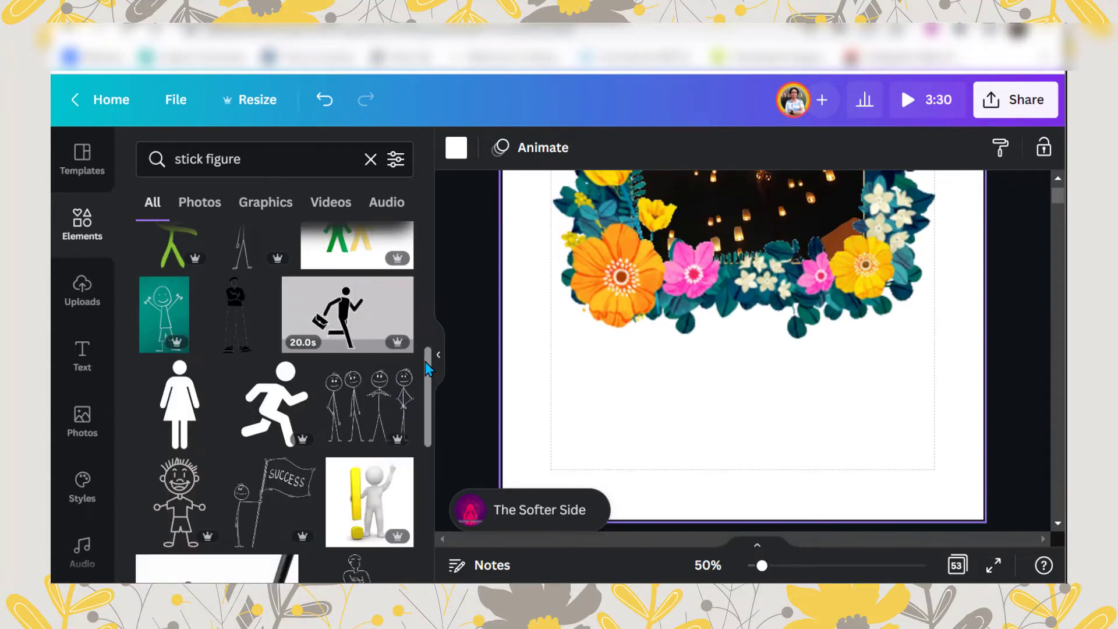
{"action": "left_click_drag", "start_coordinate": [428, 362], "coordinate": [414, 486]}
{"action": "left_click", "coordinate": [266, 202]}
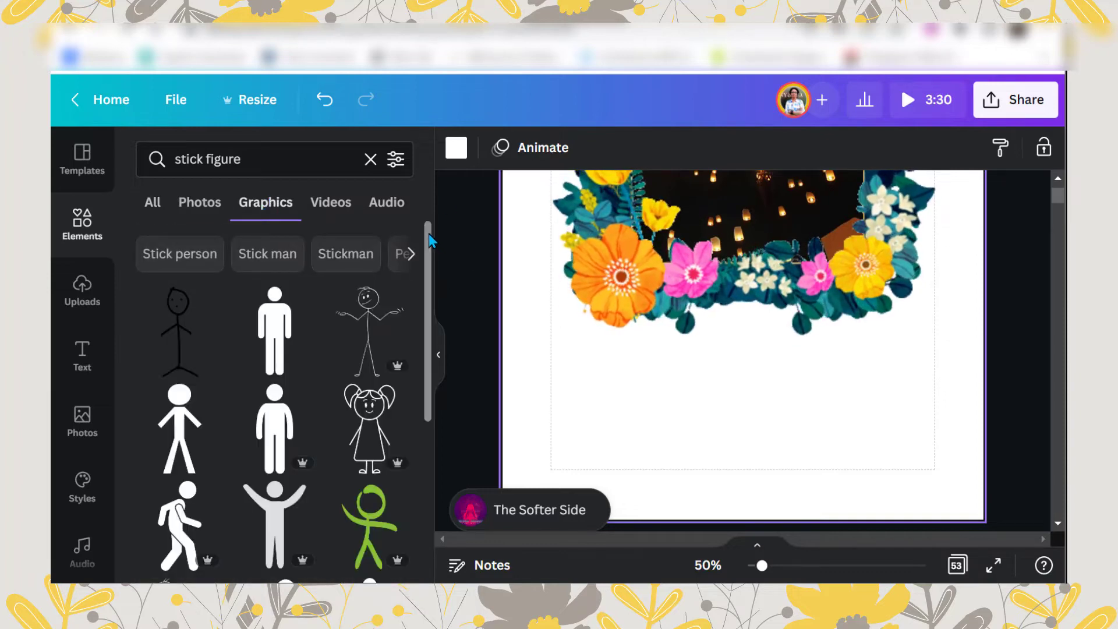
Step: Find the graphic of a stick figure lying under stars, add it to the page and place it below the frame's right half
{"action": "left_click_drag", "start_coordinate": [429, 233], "coordinate": [429, 507]}
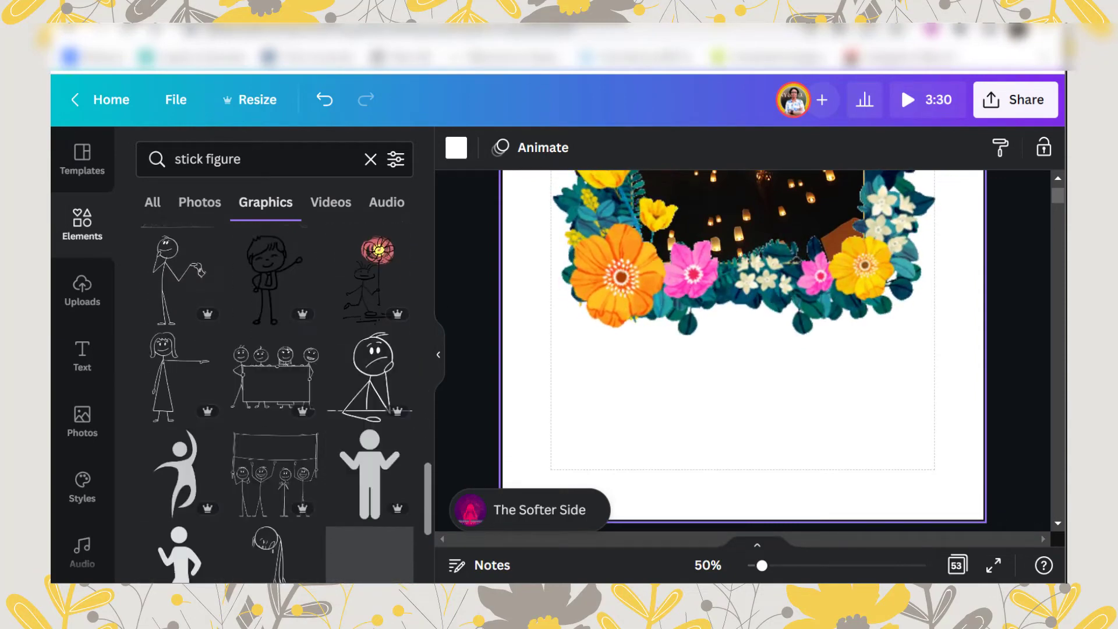
{"action": "scroll", "coordinate": [410, 580], "scroll_direction": "down", "scroll_amount": 2}
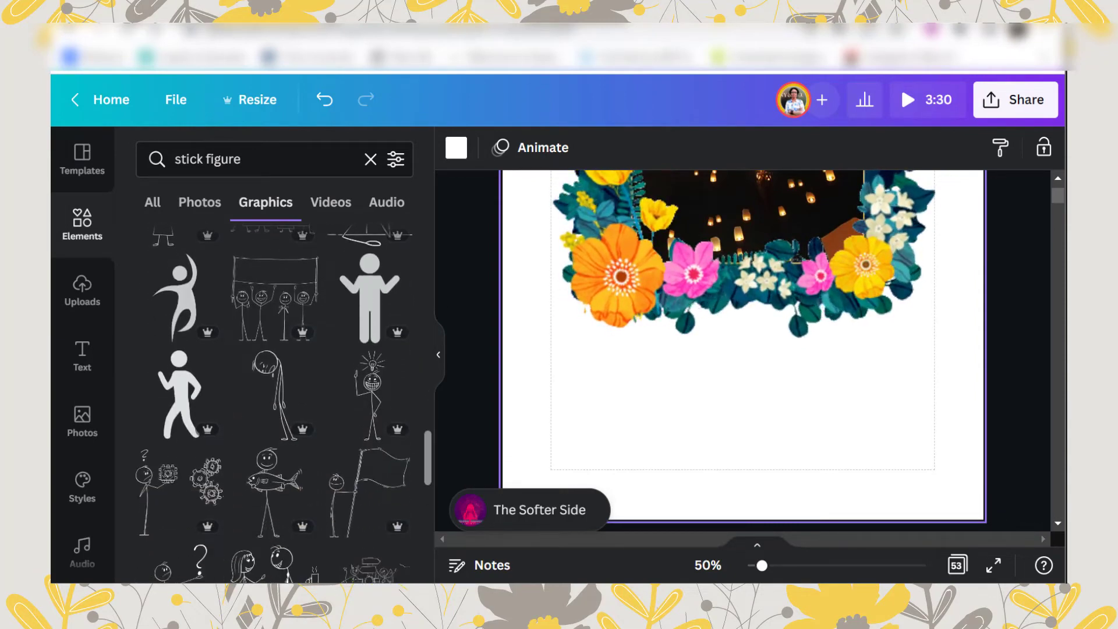
{"action": "scroll", "coordinate": [361, 466], "scroll_direction": "down", "scroll_amount": 5}
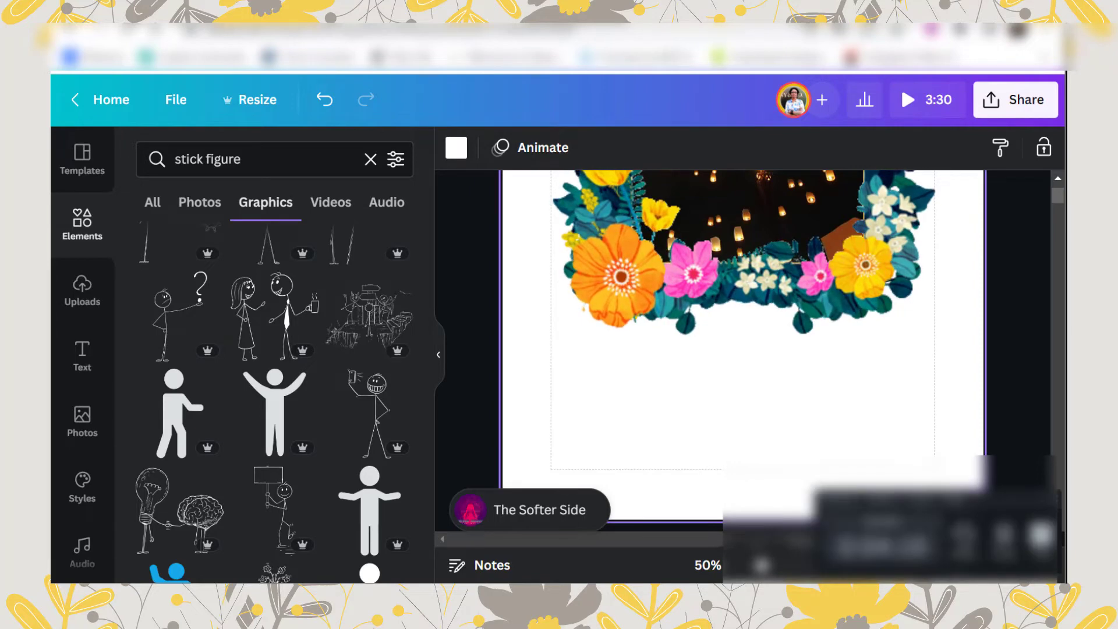
{"action": "scroll", "coordinate": [274, 401], "scroll_direction": "down", "scroll_amount": 5}
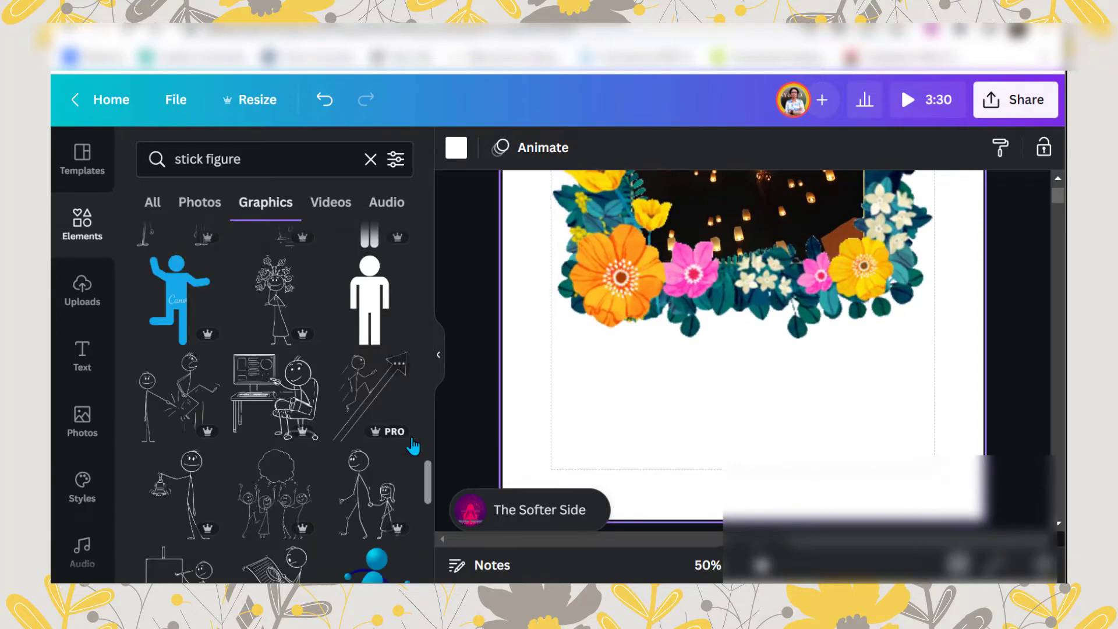
{"action": "left_click_drag", "start_coordinate": [429, 482], "coordinate": [425, 529]}
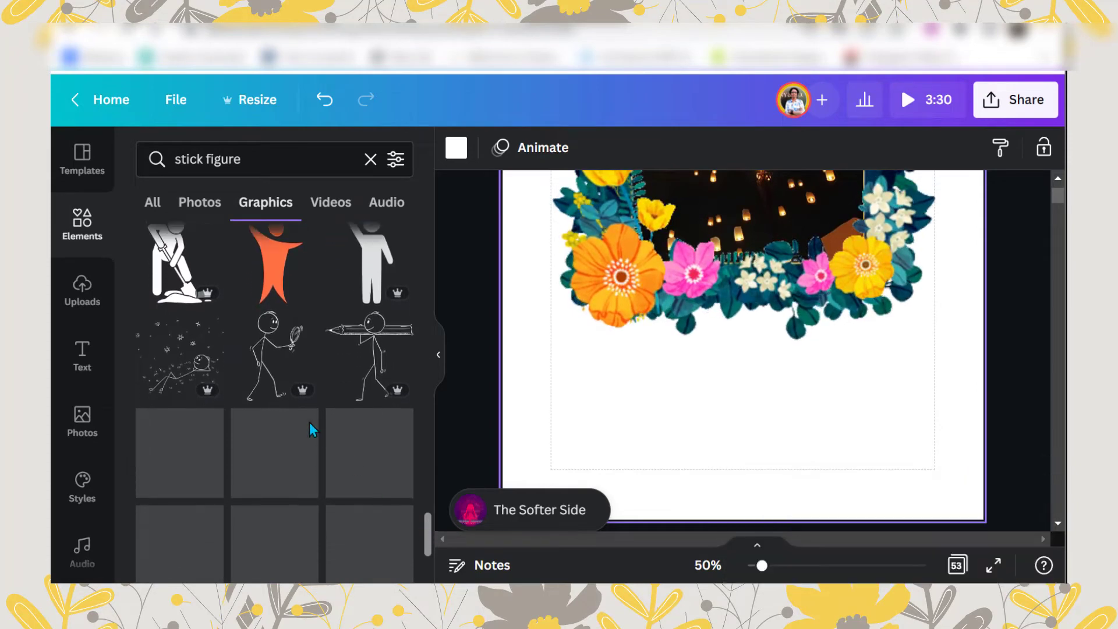
{"action": "left_click", "coordinate": [168, 346]}
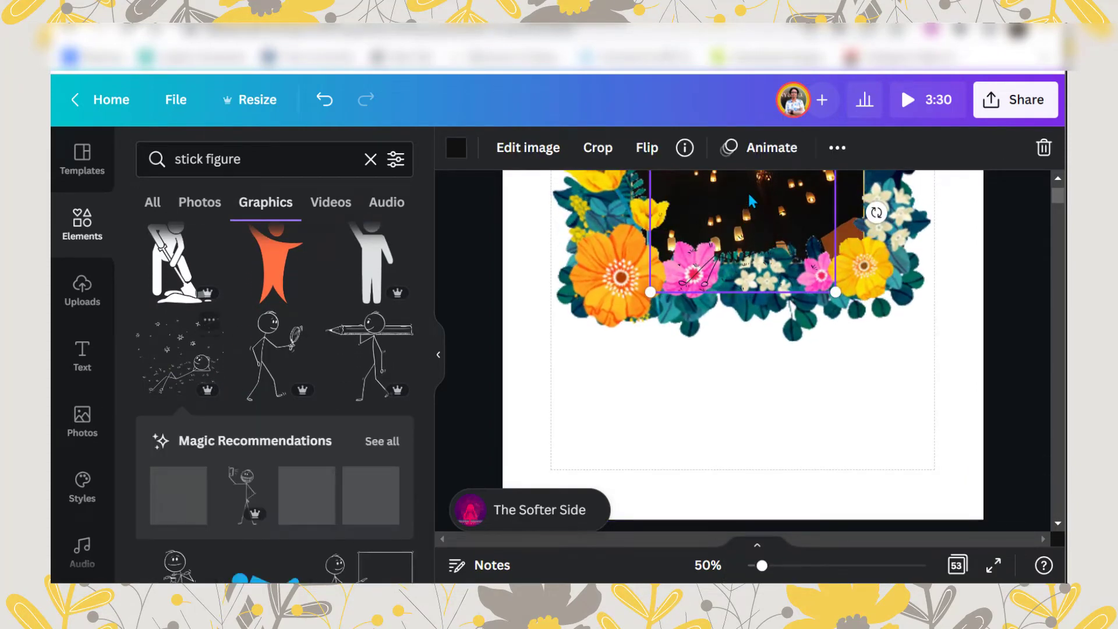
{"action": "left_click_drag", "start_coordinate": [773, 245], "coordinate": [847, 369]}
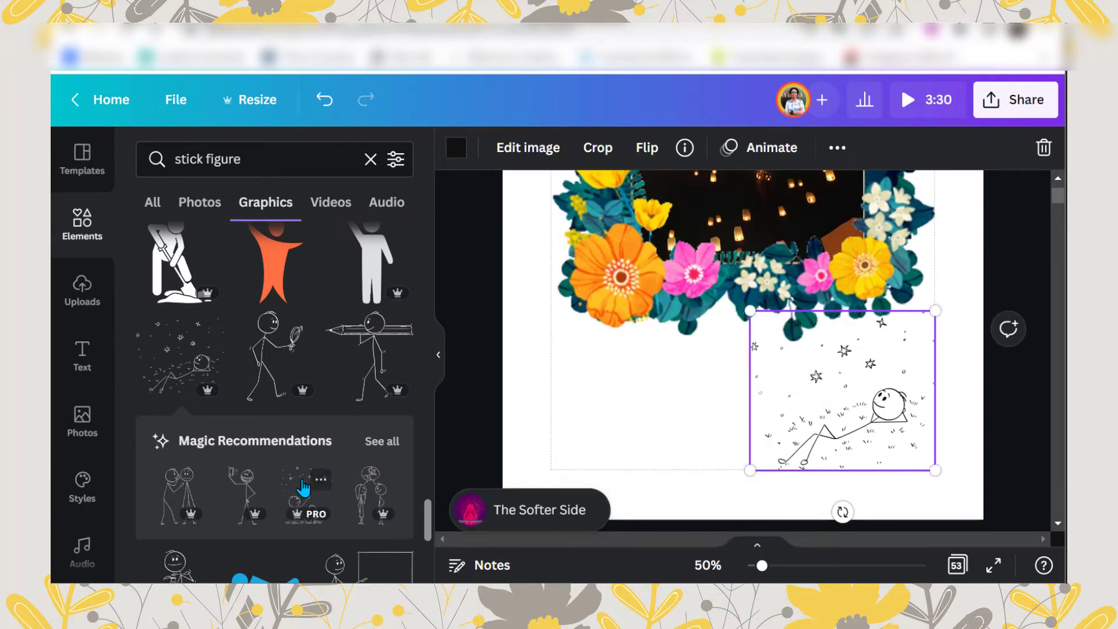
Step: Add the recommended graphic of two seated stick figures stargazing and place it below the frame's left half
{"action": "left_click", "coordinate": [303, 484]}
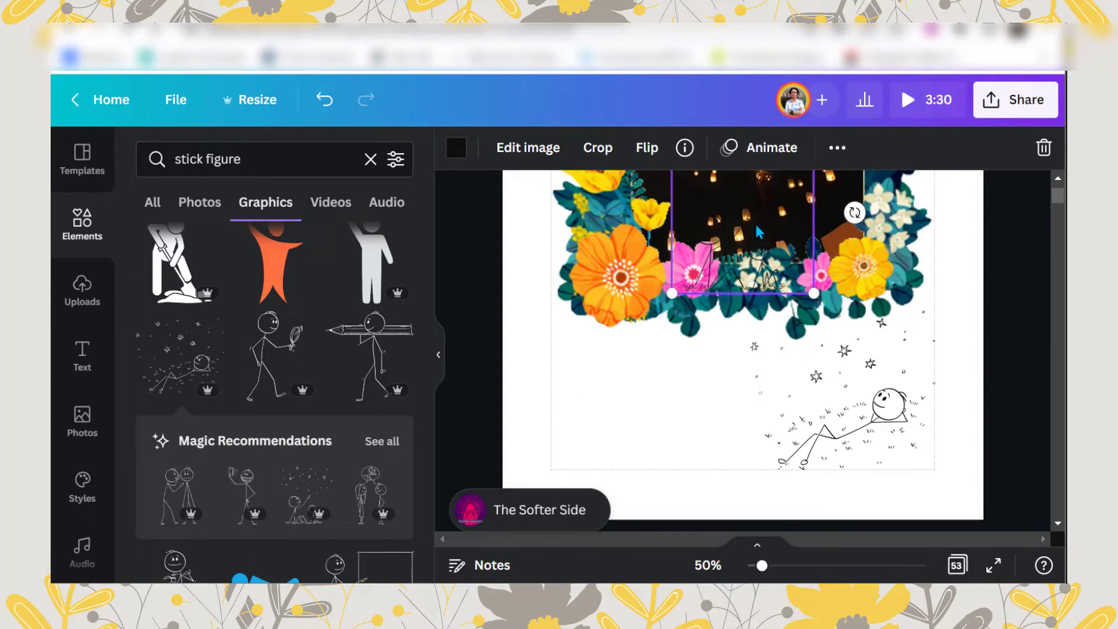
{"action": "left_click_drag", "start_coordinate": [794, 268], "coordinate": [638, 375]}
{"action": "left_click_drag", "start_coordinate": [804, 421], "coordinate": [803, 399]}
{"action": "left_click", "coordinate": [644, 430]}
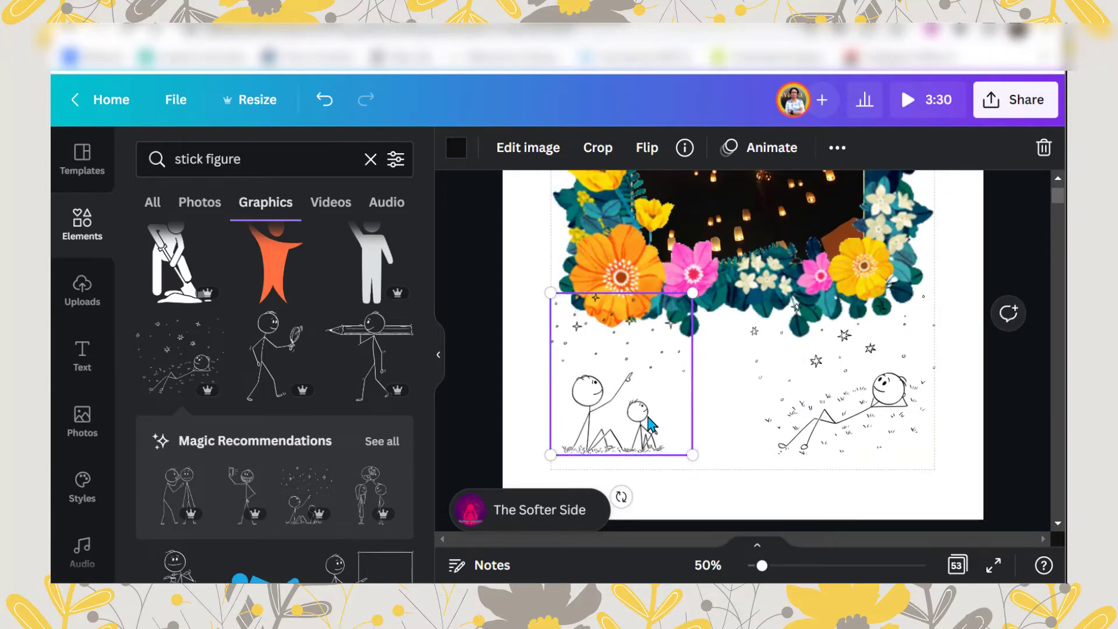
Step: Set the page background to the teal #2194AB sampled from the floral frame artwork
{"action": "left_click", "coordinate": [436, 357]}
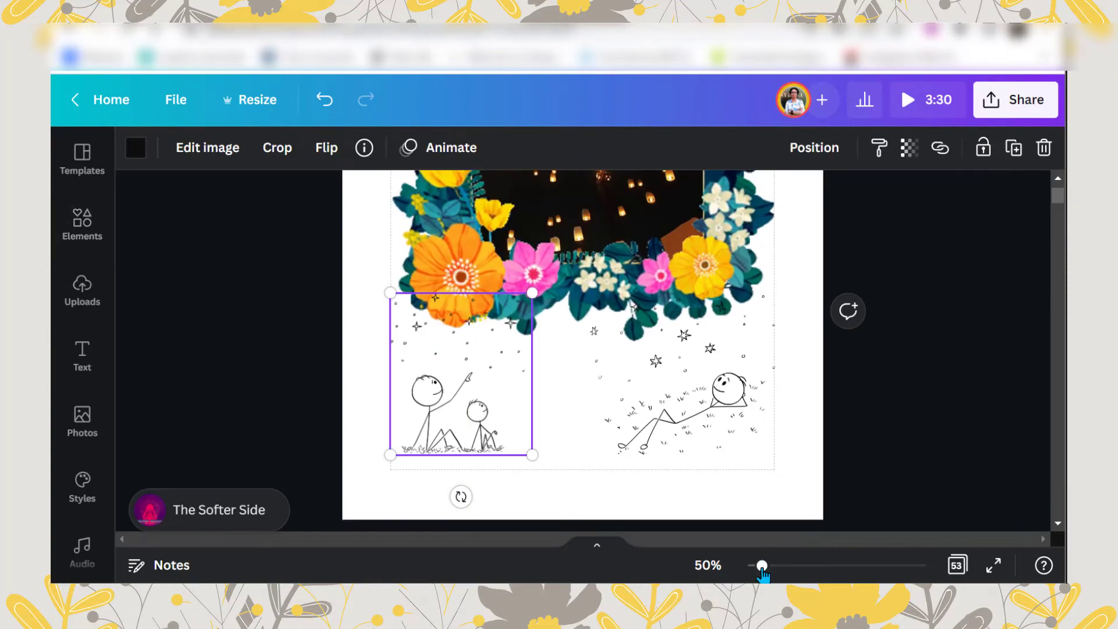
{"action": "left_click_drag", "start_coordinate": [762, 566], "coordinate": [759, 566]}
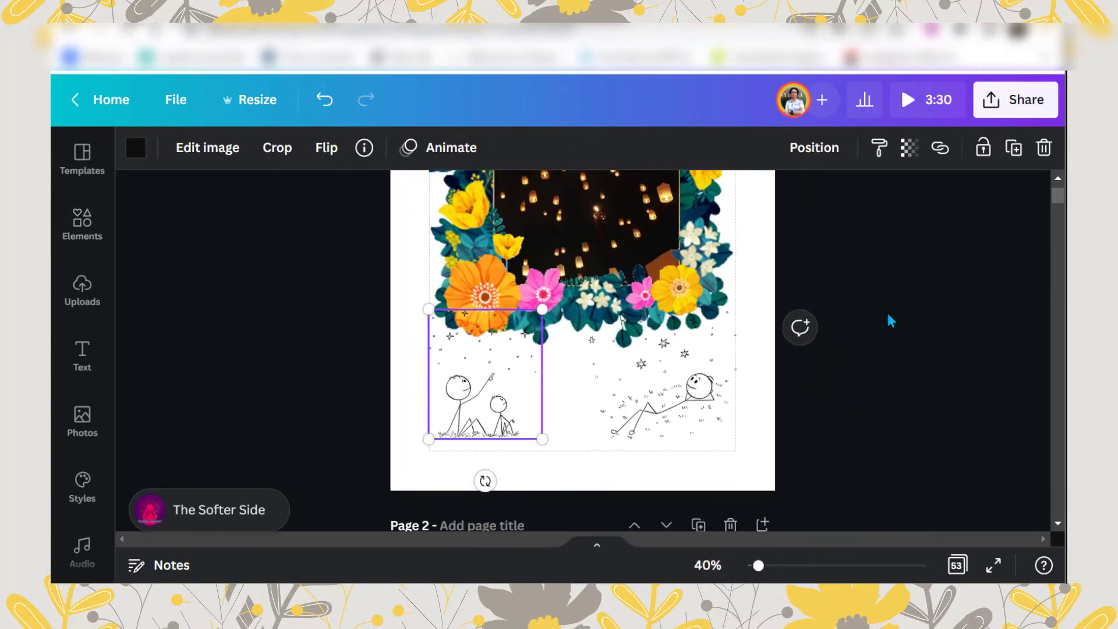
{"action": "left_click", "coordinate": [887, 310]}
{"action": "scroll", "coordinate": [886, 309], "scroll_direction": "up", "scroll_amount": 2}
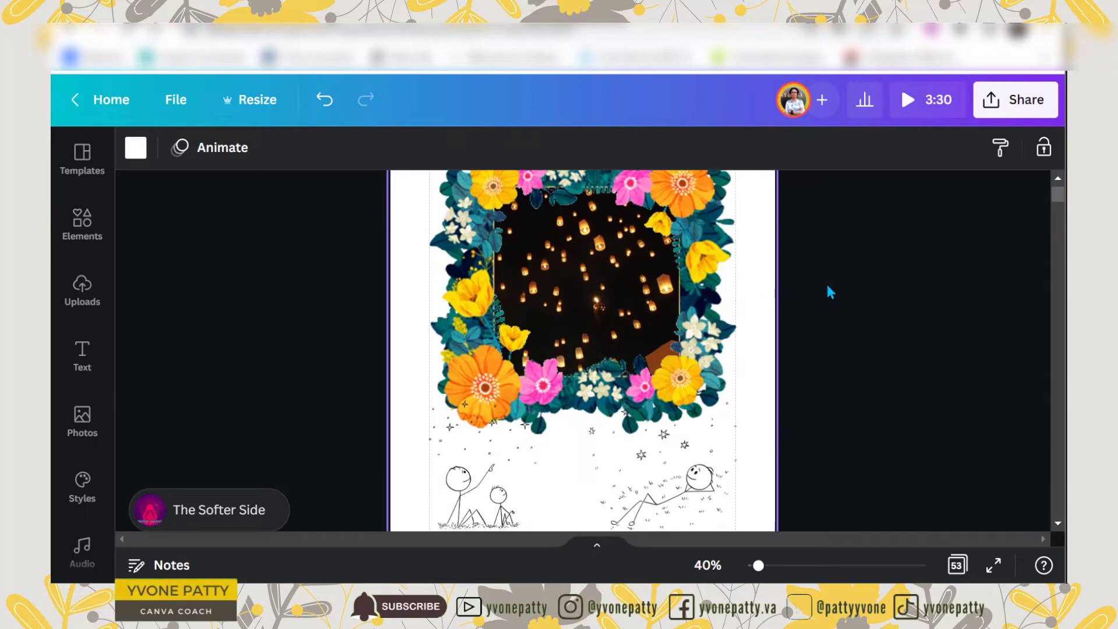
{"action": "left_click", "coordinate": [133, 149]}
{"action": "left_click", "coordinate": [153, 242]}
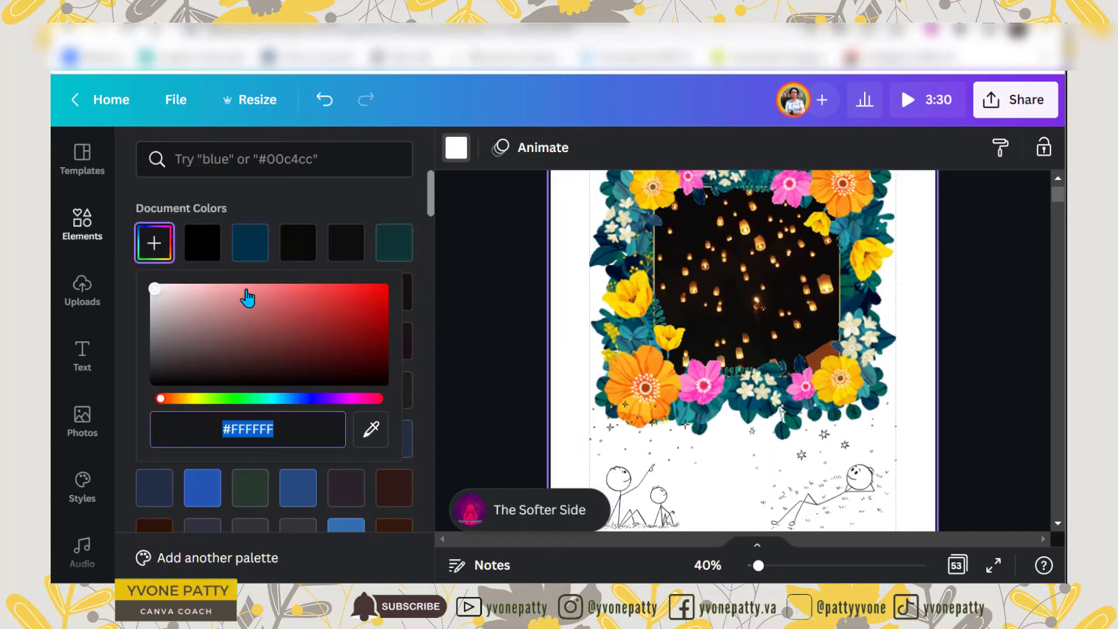
{"action": "left_click", "coordinate": [383, 430]}
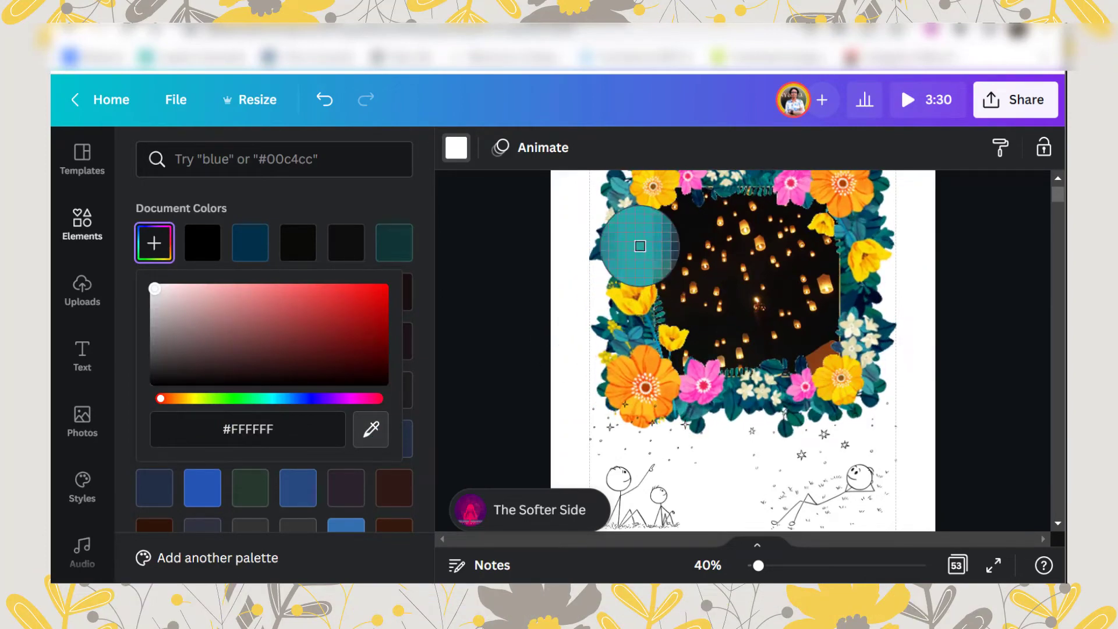
{"action": "left_click", "coordinate": [636, 333]}
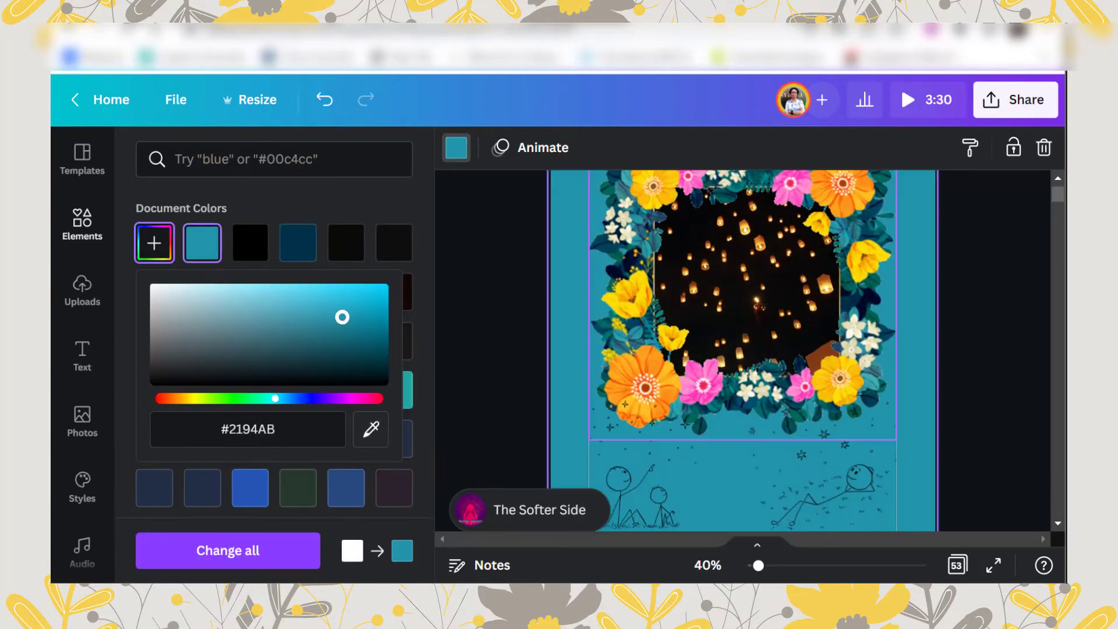
{"action": "left_click", "coordinate": [521, 268]}
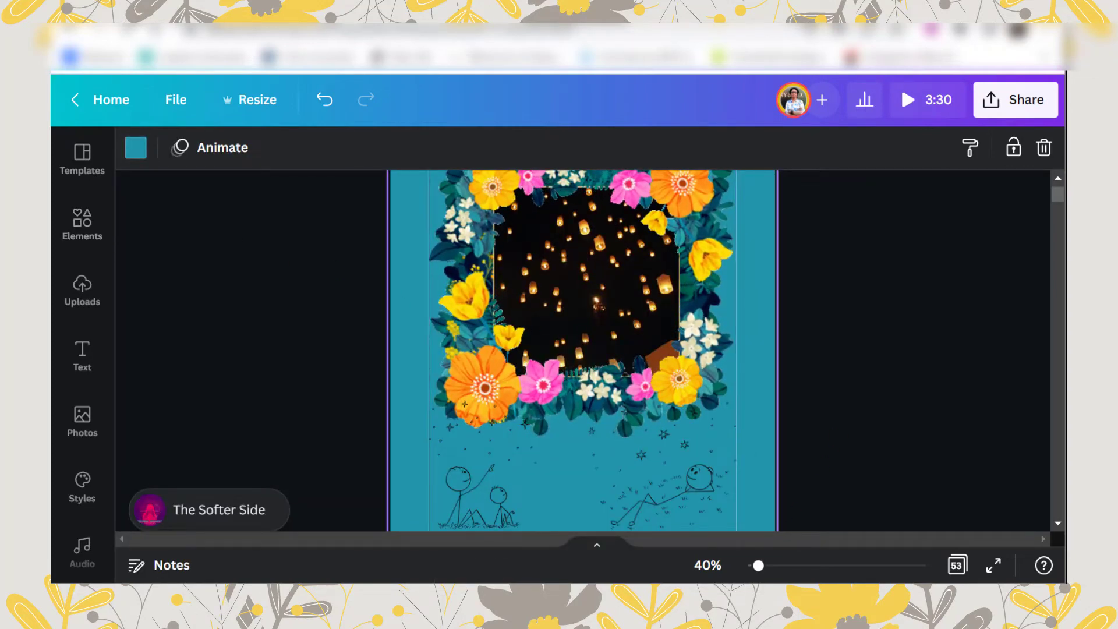
Step: Search the elements library for "gradient" in place of "stick figure" and look through the graphics results
{"action": "left_click_drag", "start_coordinate": [759, 566], "coordinate": [756, 566]}
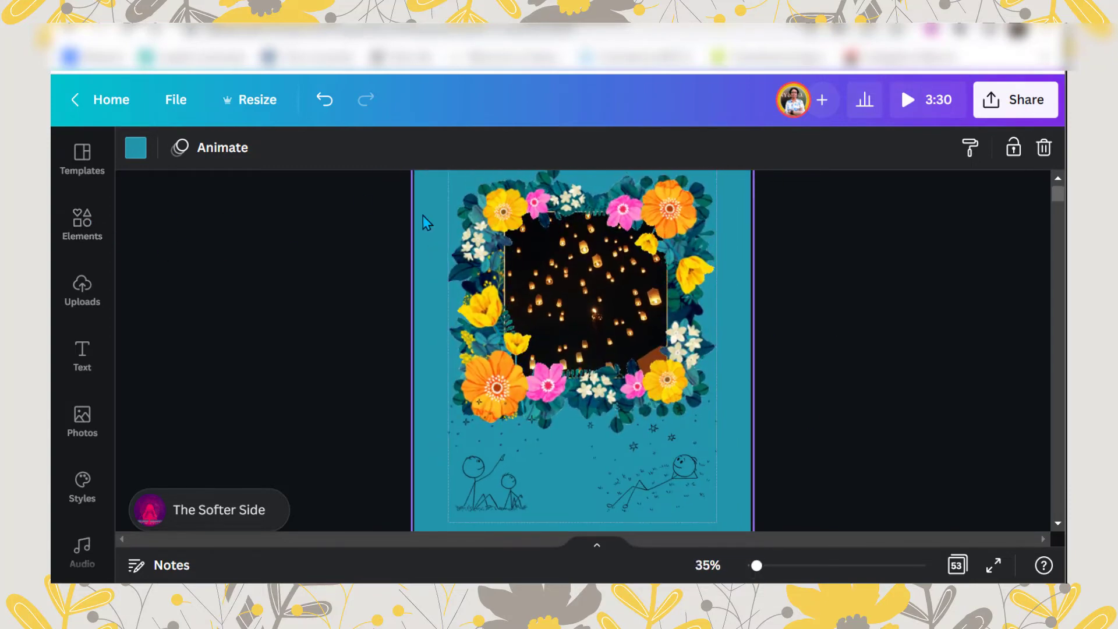
{"action": "left_click", "coordinate": [84, 237]}
{"action": "left_click", "coordinate": [334, 150]}
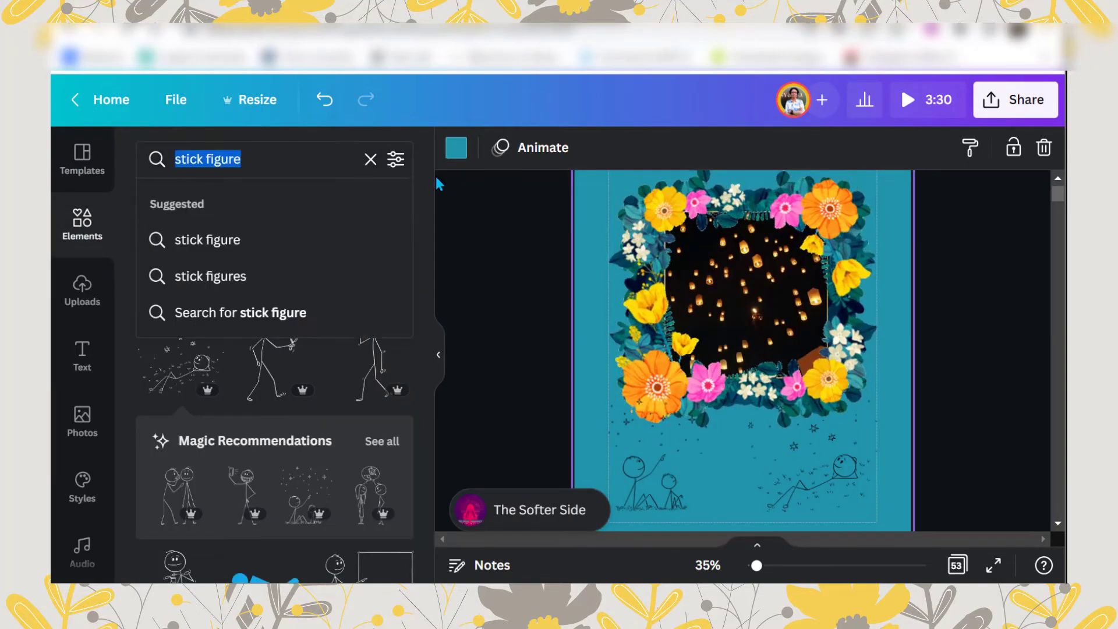
{"action": "type", "text": "gradient"}
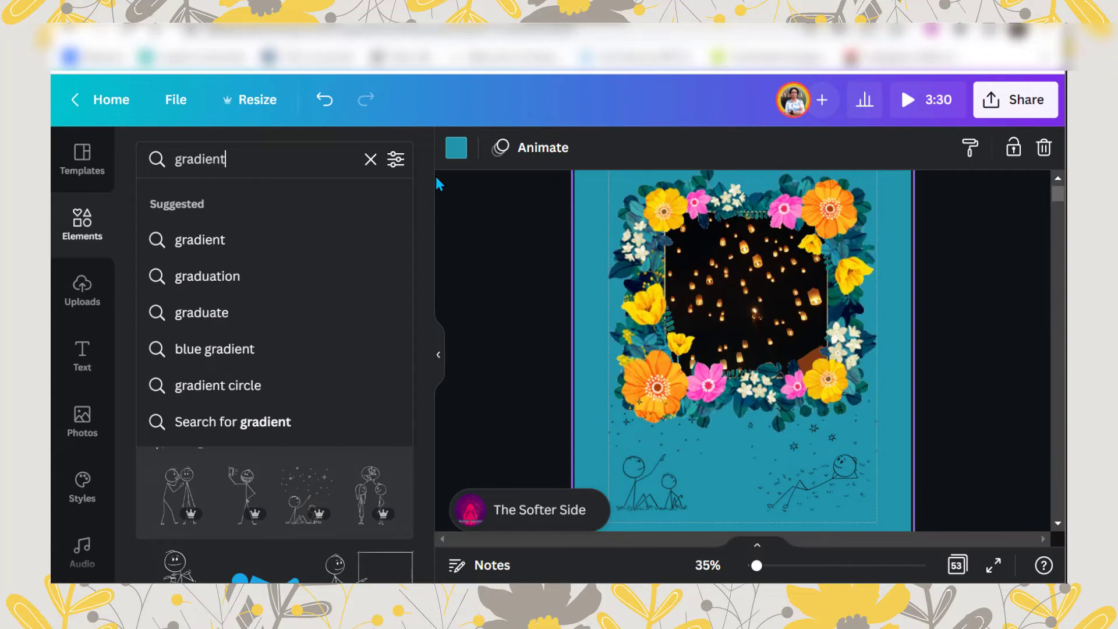
{"action": "key", "text": "Return"}
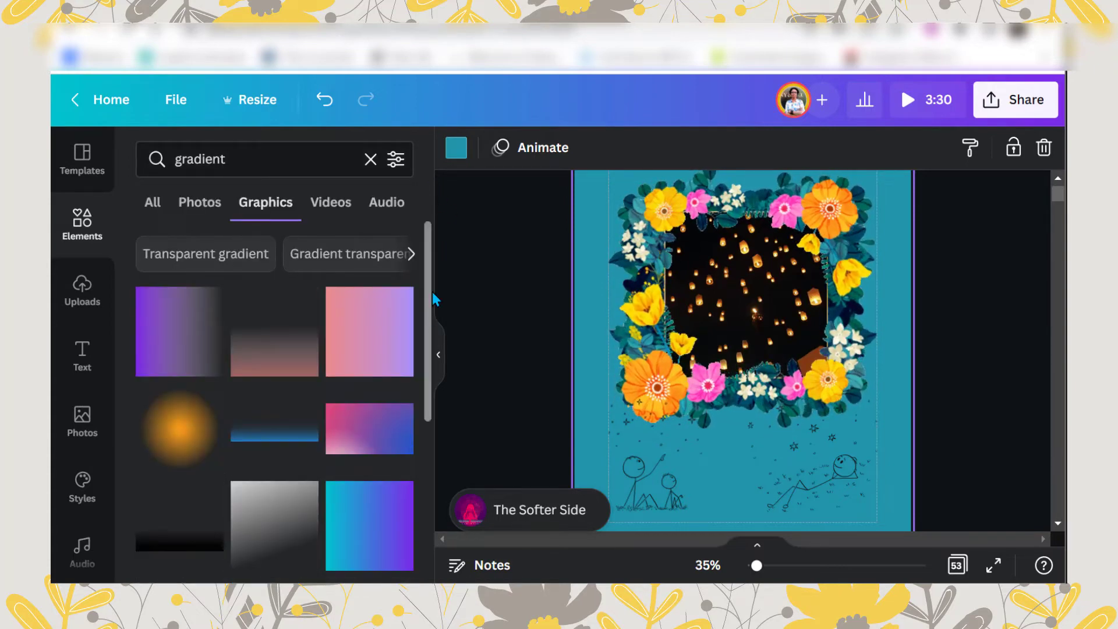
{"action": "left_click_drag", "start_coordinate": [427, 233], "coordinate": [410, 496]}
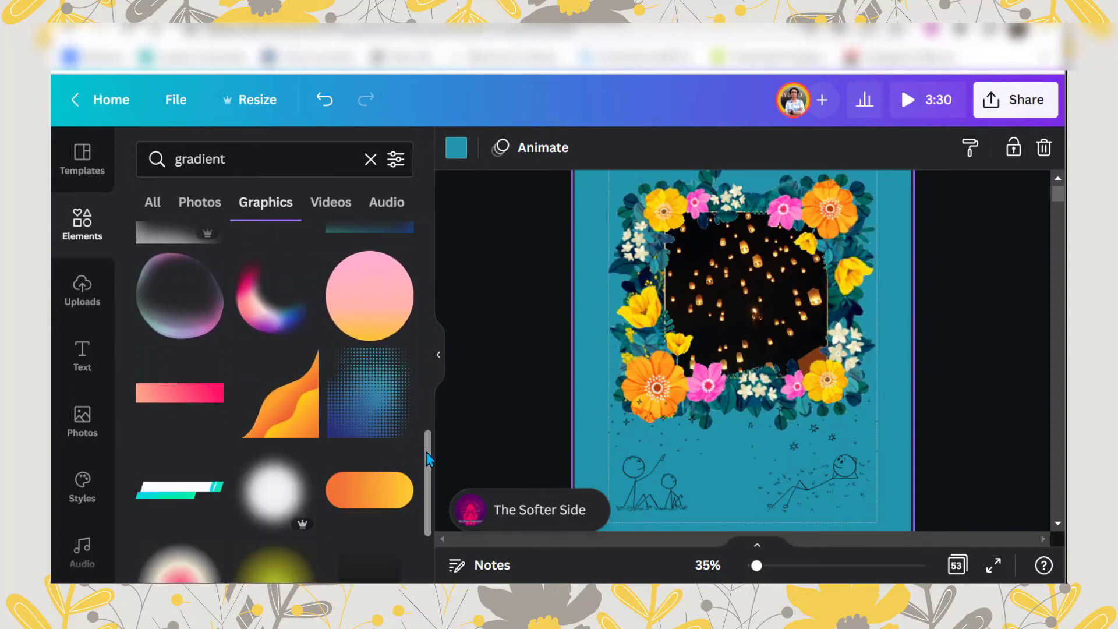
{"action": "left_click_drag", "start_coordinate": [427, 453], "coordinate": [432, 621]}
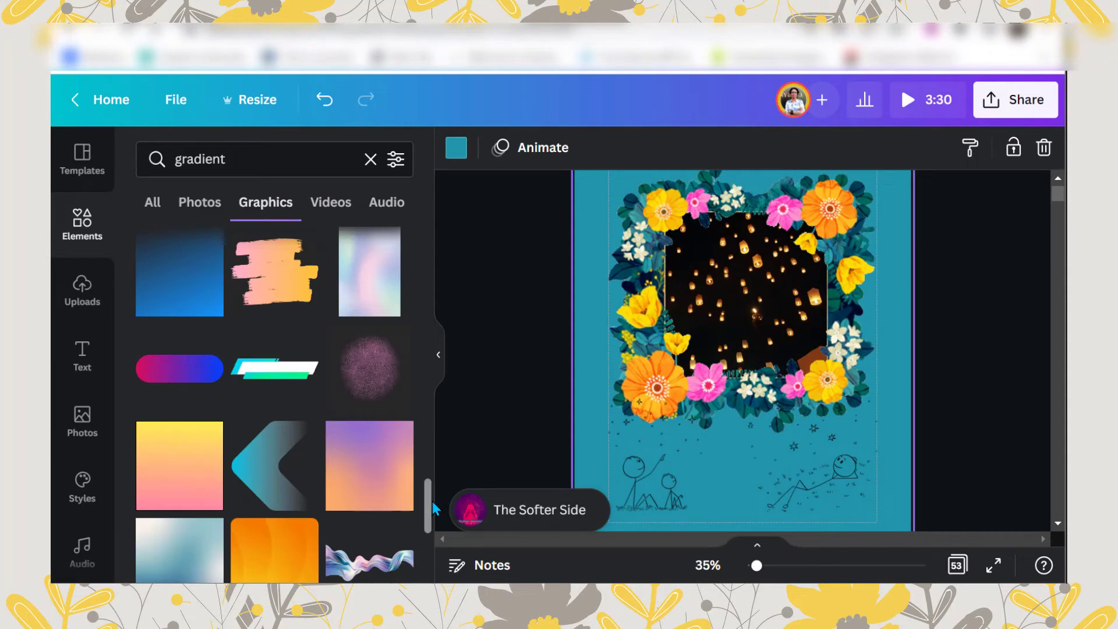
{"action": "scroll", "coordinate": [435, 509], "scroll_direction": "down", "scroll_amount": 7}
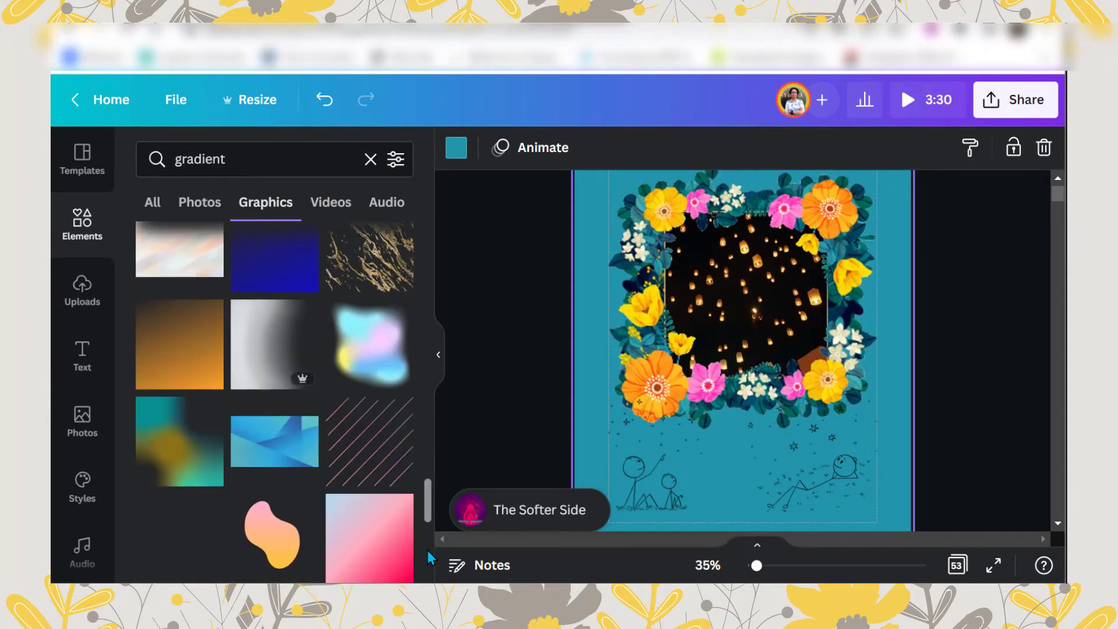
{"action": "scroll", "coordinate": [430, 558], "scroll_direction": "down", "scroll_amount": 2}
{"action": "scroll", "coordinate": [425, 556], "scroll_direction": "up", "scroll_amount": 2}
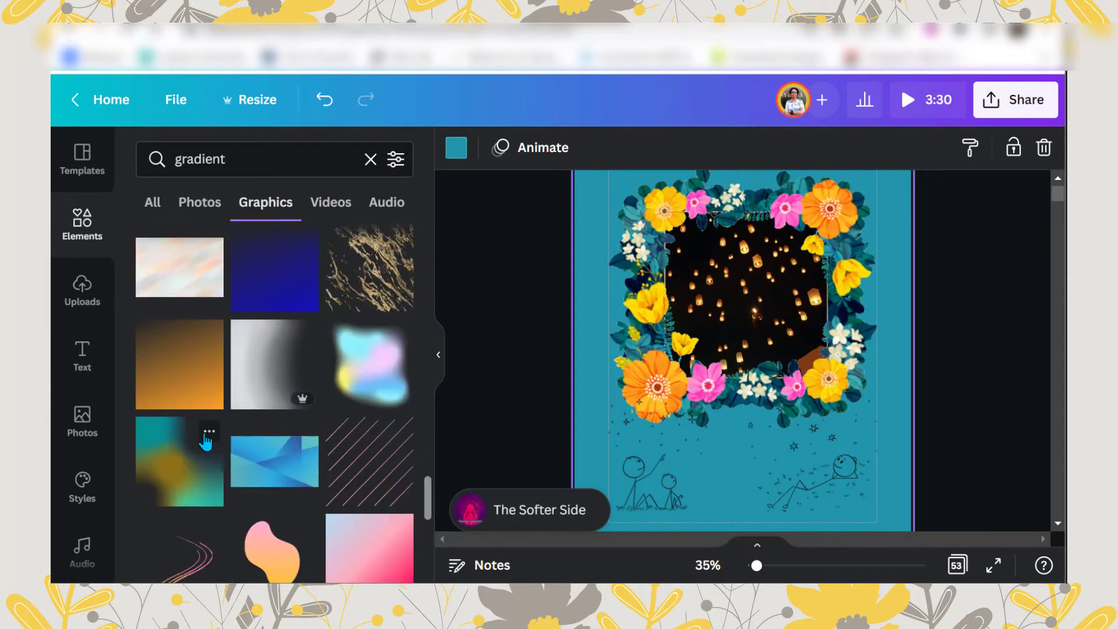
Step: Show graphics similar to the Yellow Green Gradient Overlay Illustration and add the teal, green and purple gradient to the page
{"action": "left_click", "coordinate": [208, 433]}
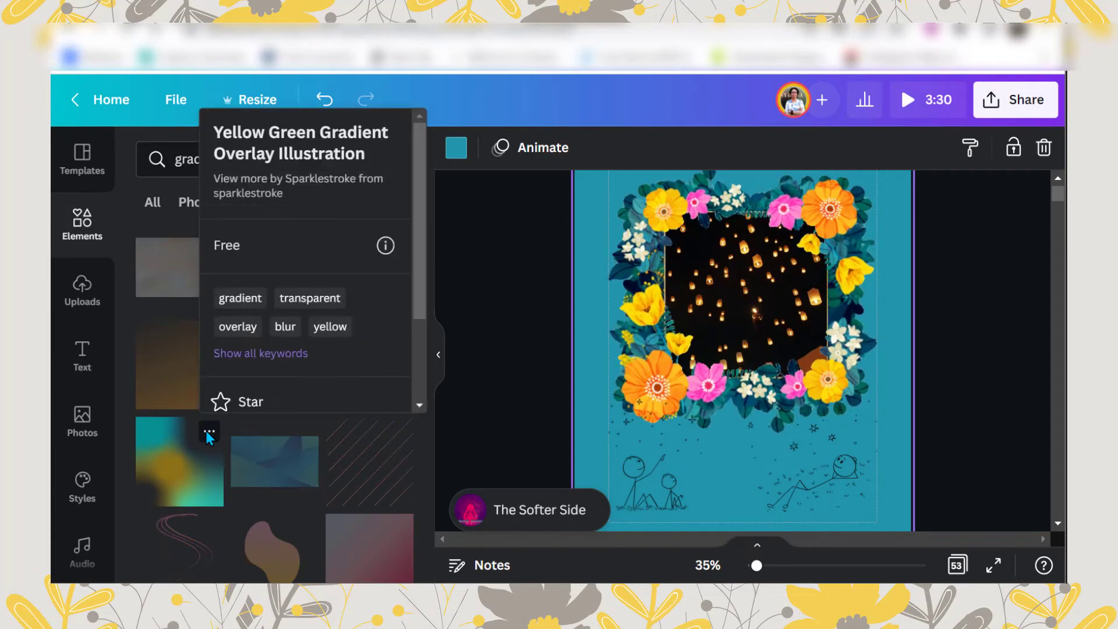
{"action": "left_click_drag", "start_coordinate": [417, 274], "coordinate": [396, 411]}
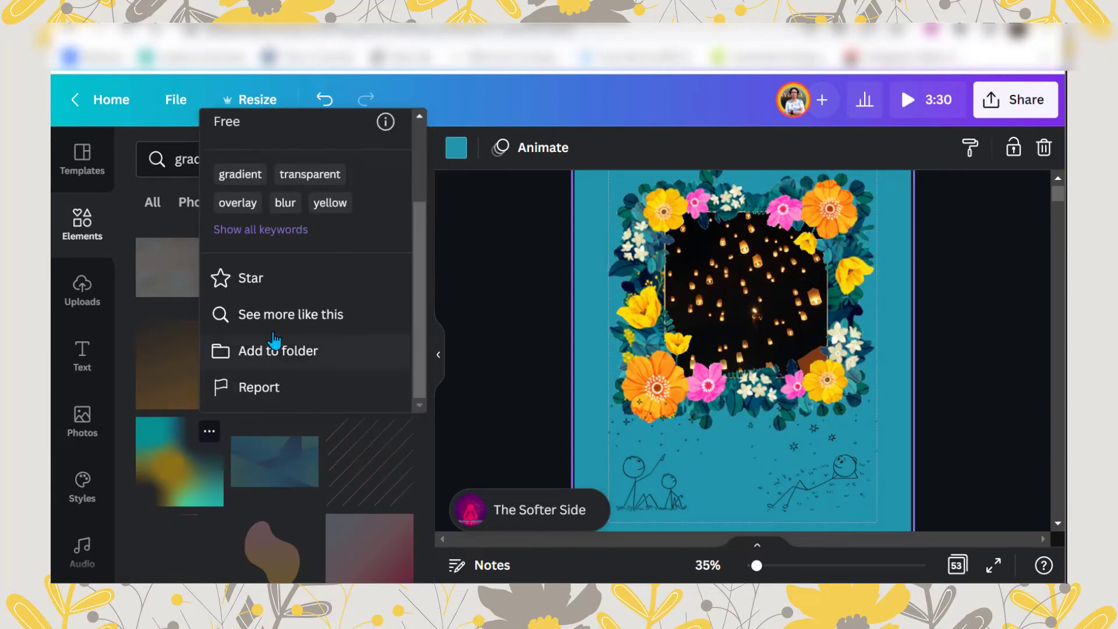
{"action": "left_click", "coordinate": [282, 314]}
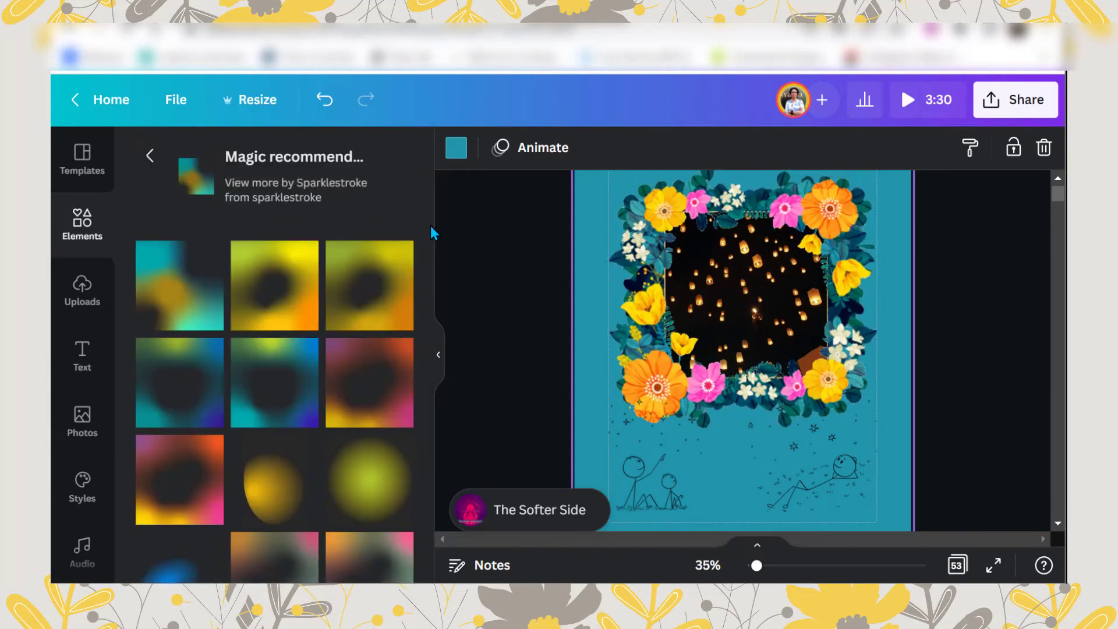
{"action": "left_click_drag", "start_coordinate": [428, 232], "coordinate": [430, 232]}
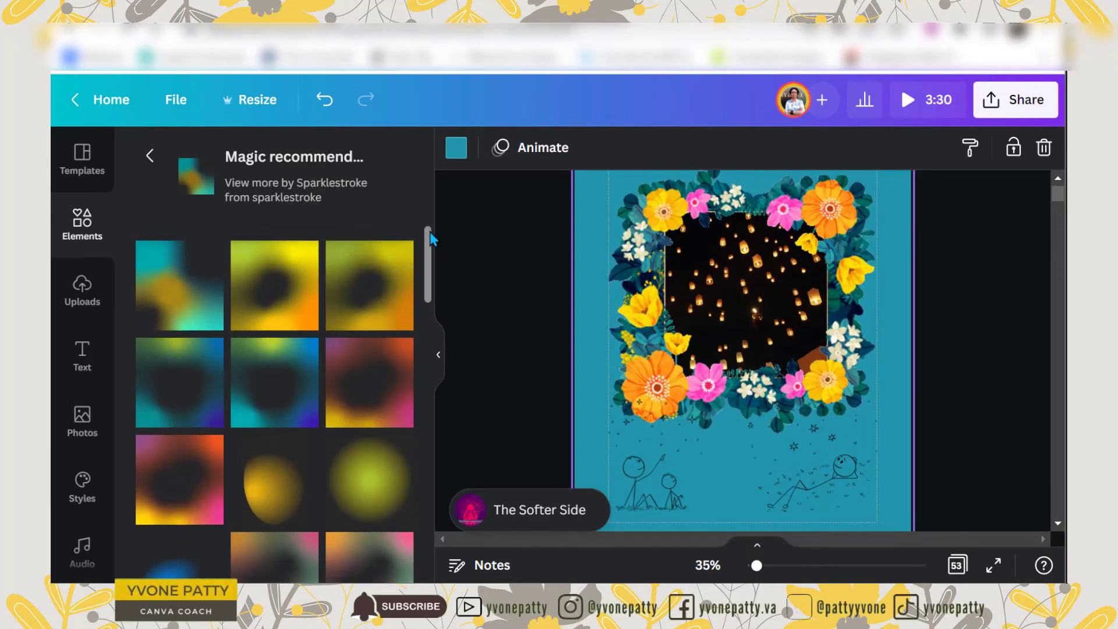
{"action": "left_click", "coordinate": [194, 373]}
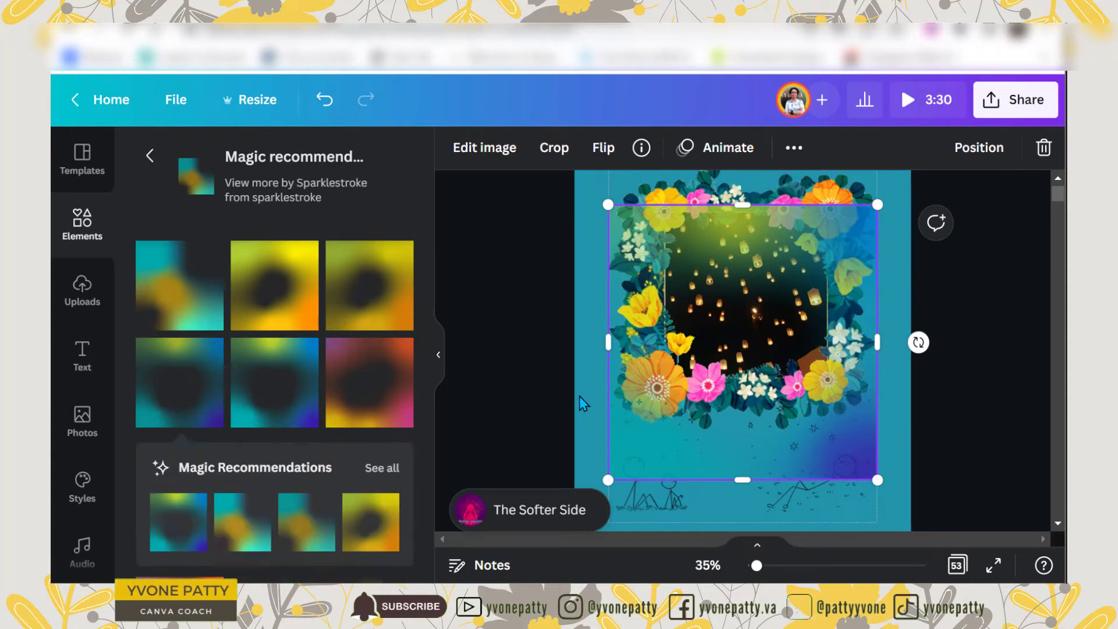
Step: Remove the teal background colour from the page, keeping the gradient overlay
{"action": "left_click", "coordinate": [436, 357]}
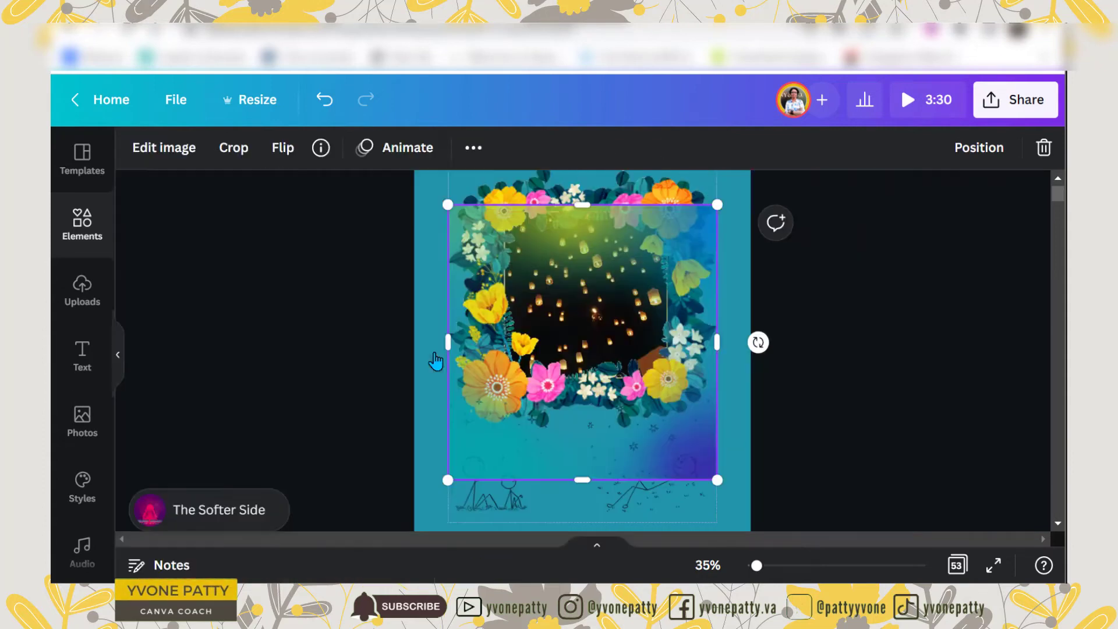
{"action": "left_click", "coordinate": [425, 486]}
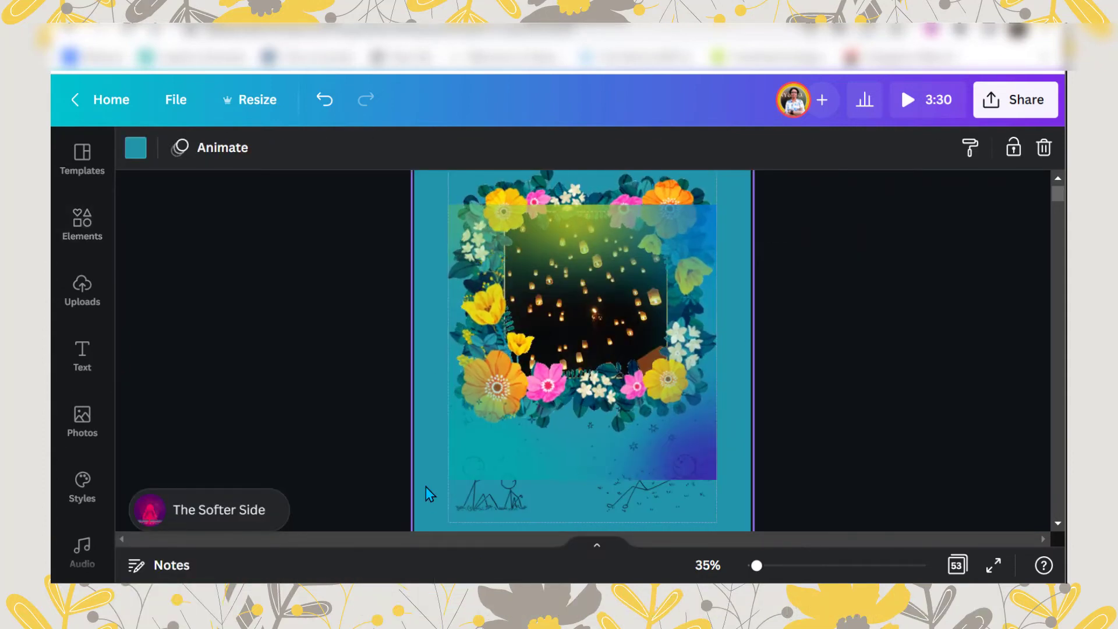
{"action": "key", "text": "Delete"}
Step: Move the gradient to the page's upper-left corner and enlarge it to the full page width, about 1,080 by 864
{"action": "left_click", "coordinate": [476, 469]}
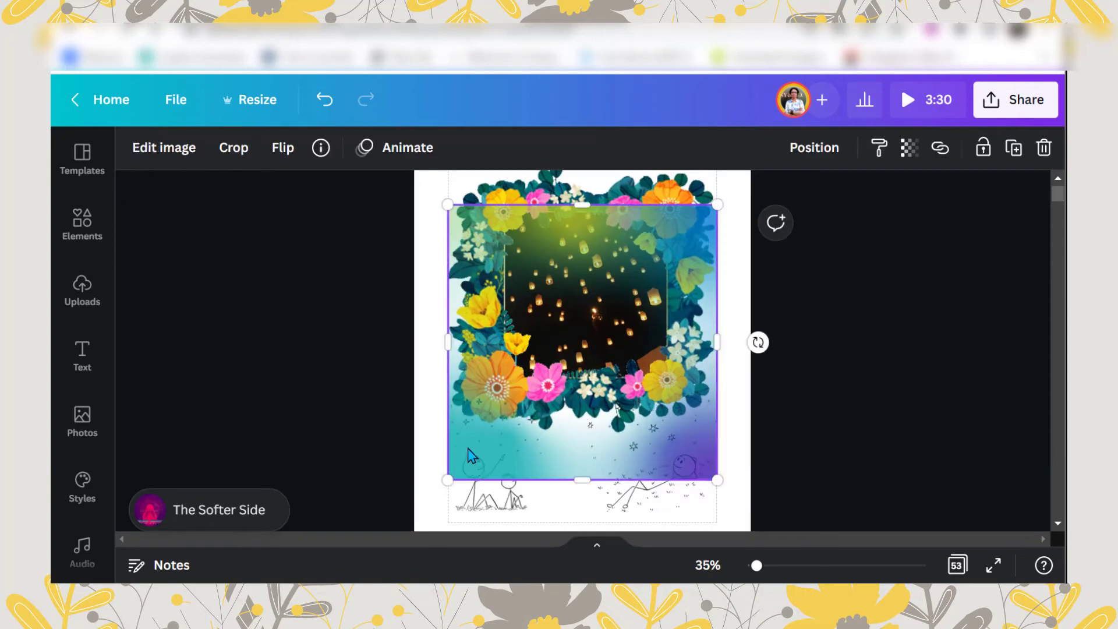
{"action": "scroll", "coordinate": [492, 372], "scroll_direction": "up", "scroll_amount": 2}
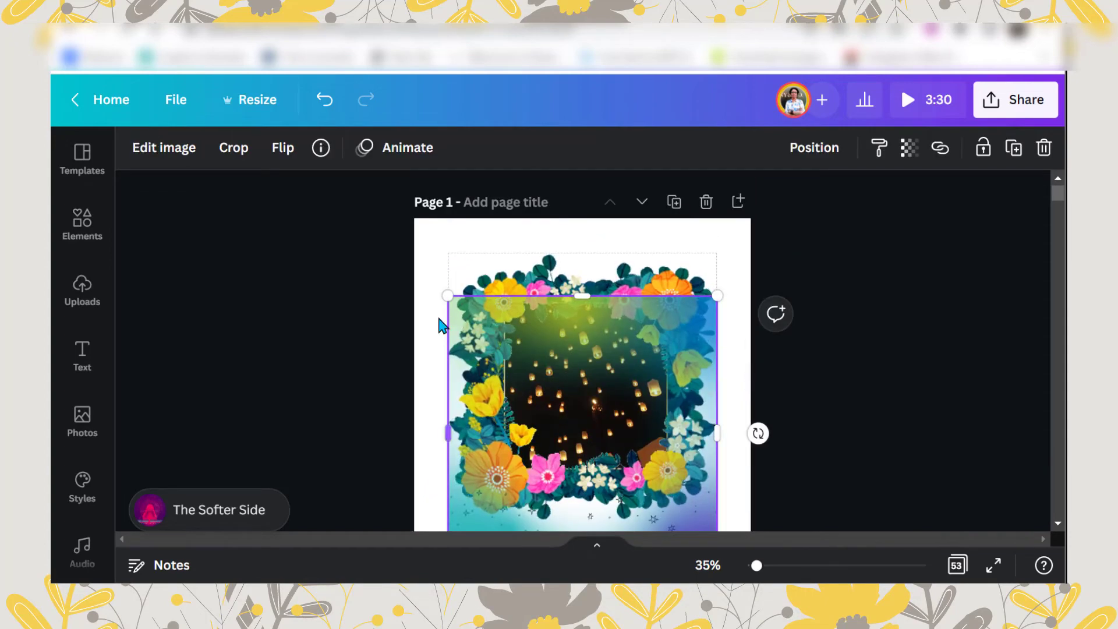
{"action": "left_click_drag", "start_coordinate": [465, 523], "coordinate": [433, 440]}
{"action": "scroll", "coordinate": [629, 392], "scroll_direction": "down", "scroll_amount": 2}
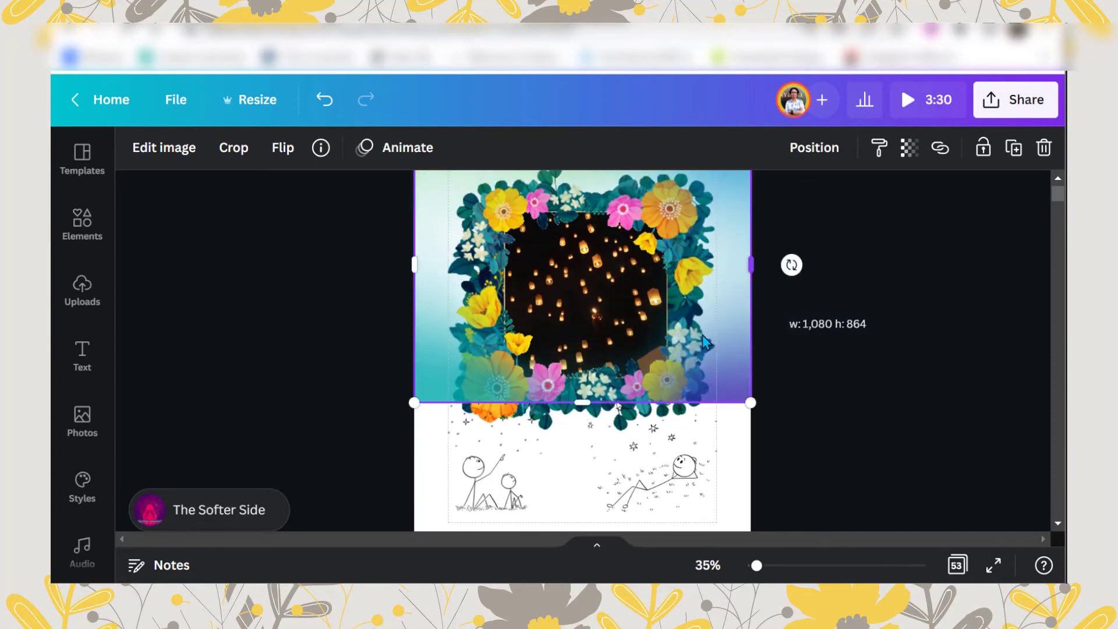
Step: Stretch the gradient downward to the page's lower edge so it covers the whole page
{"action": "left_click_drag", "start_coordinate": [588, 405], "coordinate": [579, 457]}
{"action": "left_click_drag", "start_coordinate": [573, 514], "coordinate": [573, 512]}
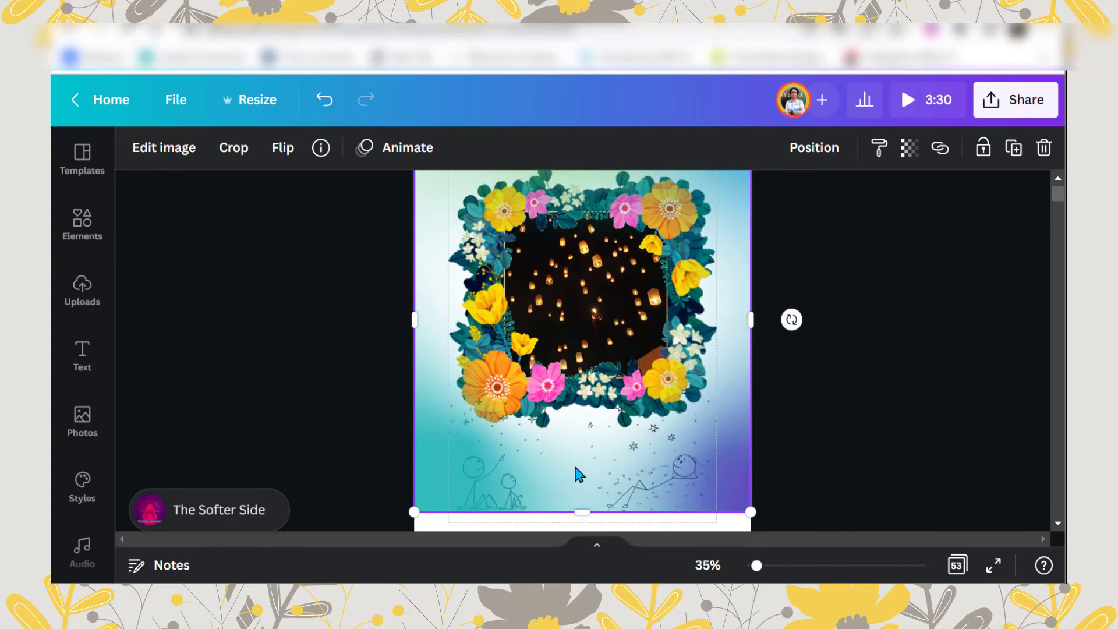
{"action": "scroll", "coordinate": [578, 474], "scroll_direction": "down", "scroll_amount": 2}
{"action": "left_click_drag", "start_coordinate": [581, 420], "coordinate": [581, 466]}
{"action": "scroll", "coordinate": [860, 354], "scroll_direction": "up", "scroll_amount": 2}
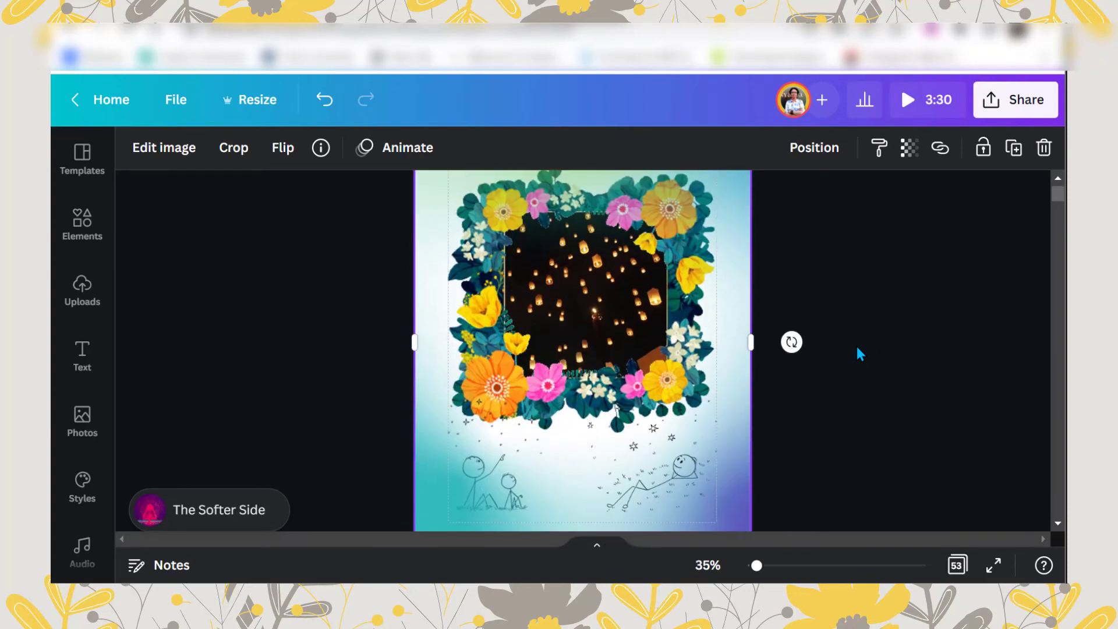
Step: Adjust the gradient's position within its crop frame and flip it vertically
{"action": "left_click", "coordinate": [236, 152]}
{"action": "mouse_move", "coordinate": [455, 319]}
{"action": "left_mouse_down"}
{"action": "mouse_move", "coordinate": [516, 319]}
{"action": "mouse_move", "coordinate": [424, 309]}
{"action": "mouse_move", "coordinate": [464, 312]}
{"action": "left_mouse_up"}
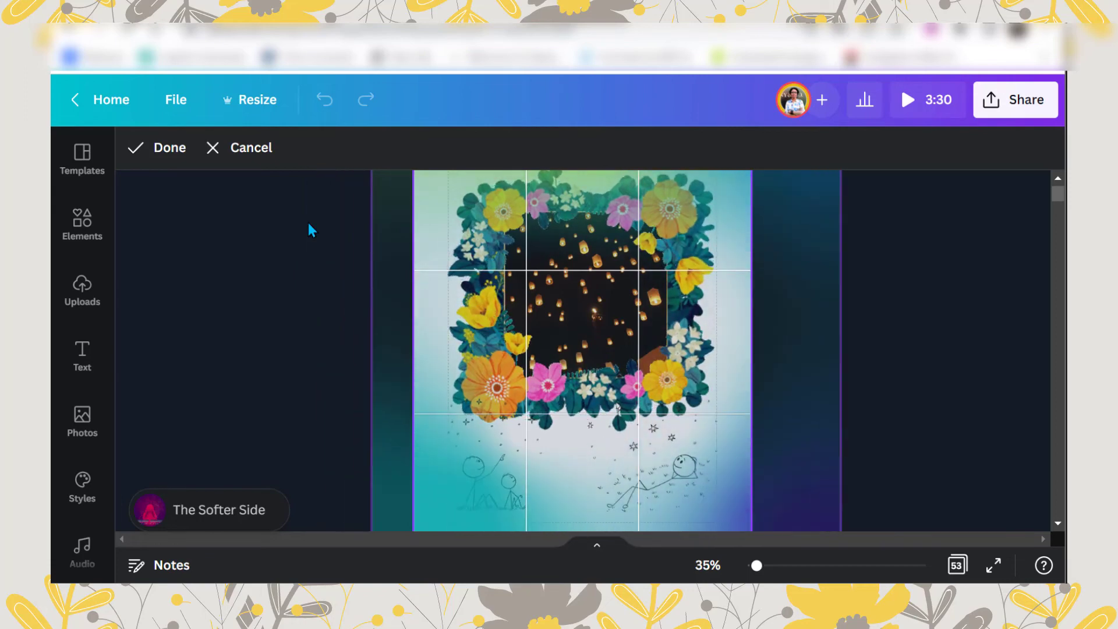
{"action": "left_click", "coordinate": [175, 150]}
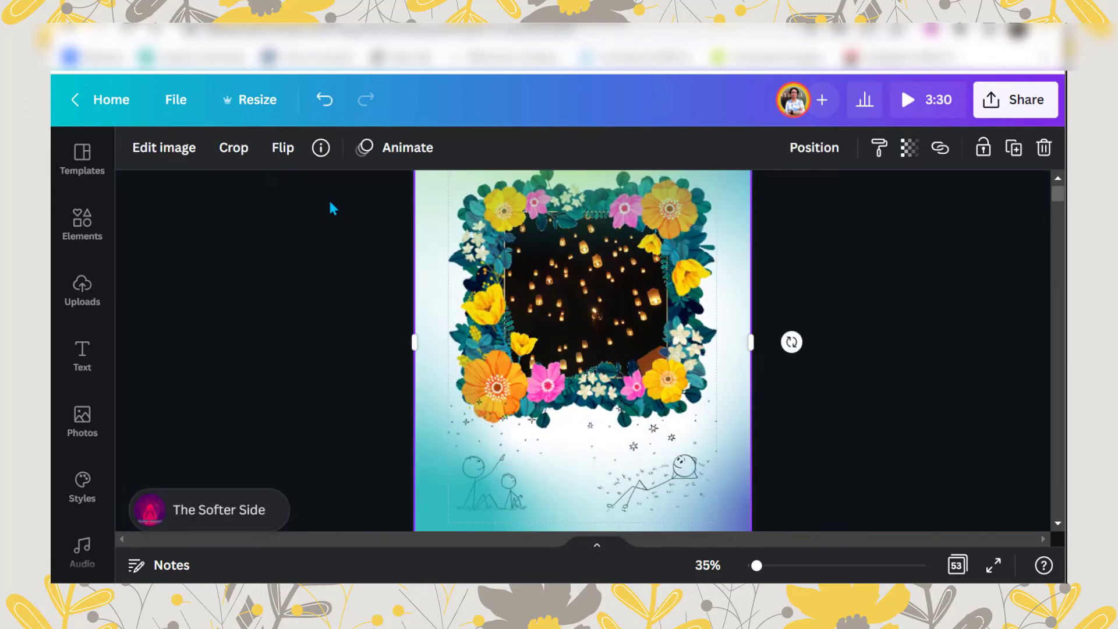
{"action": "left_click", "coordinate": [285, 149]}
{"action": "left_click", "coordinate": [332, 231]}
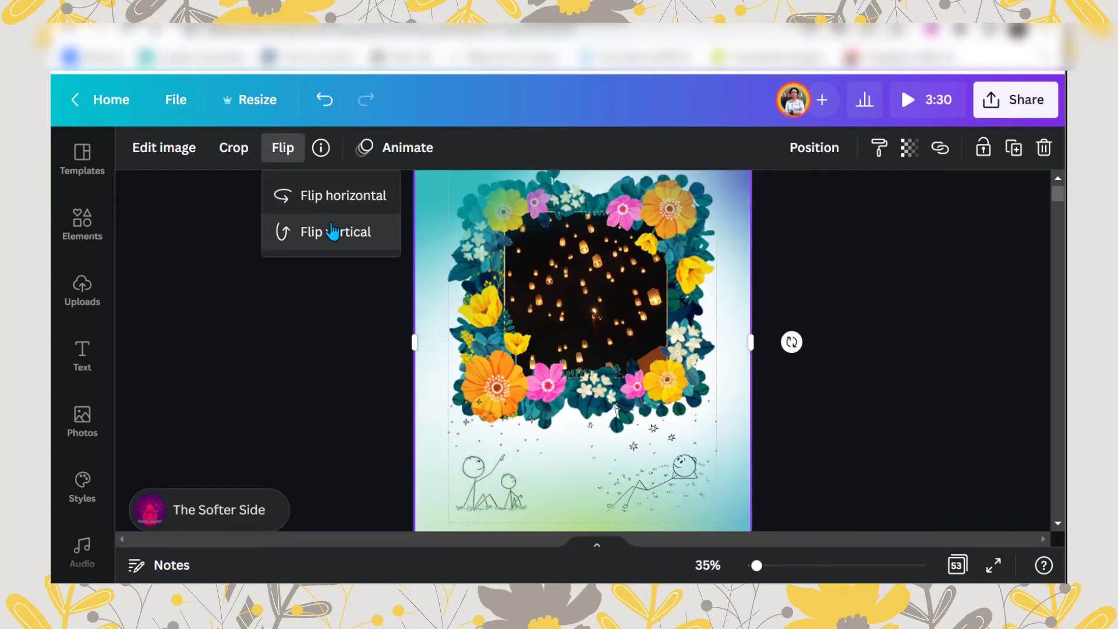
{"action": "left_click", "coordinate": [713, 220]}
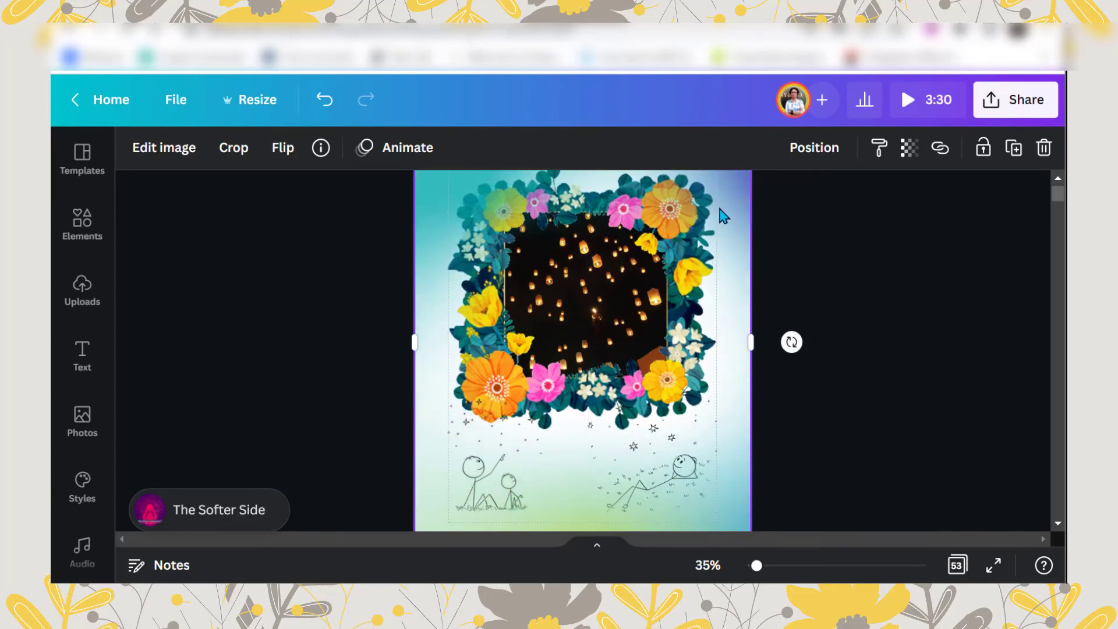
Step: Send the gradient to the back, behind the floral frame, lantern video and stick figures
{"action": "left_click", "coordinate": [811, 150]}
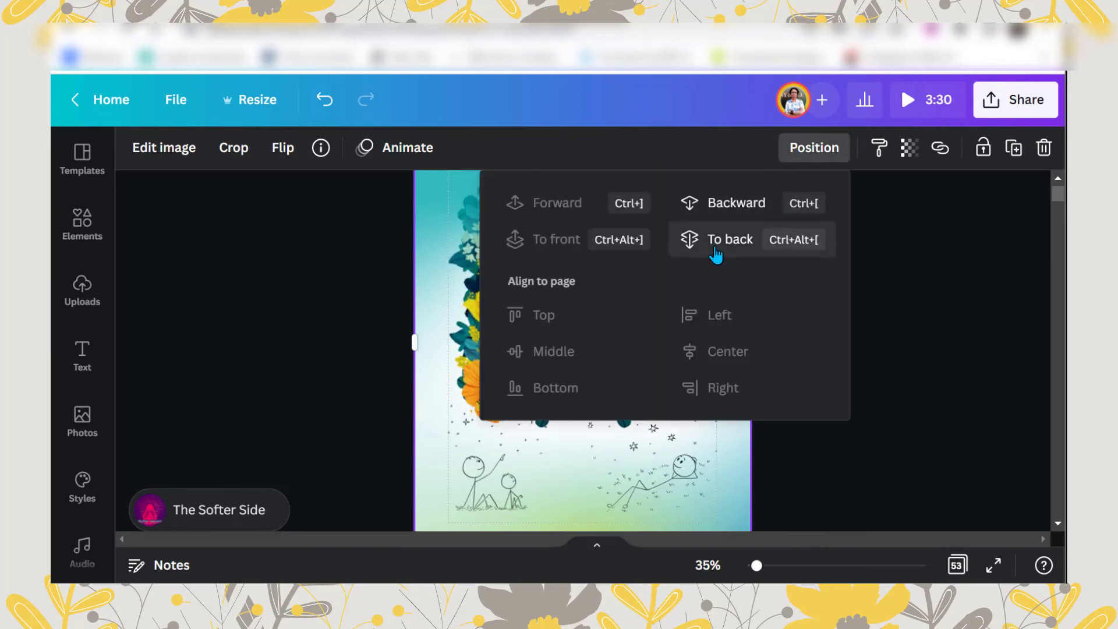
{"action": "left_click", "coordinate": [860, 354]}
{"action": "left_click", "coordinate": [852, 348]}
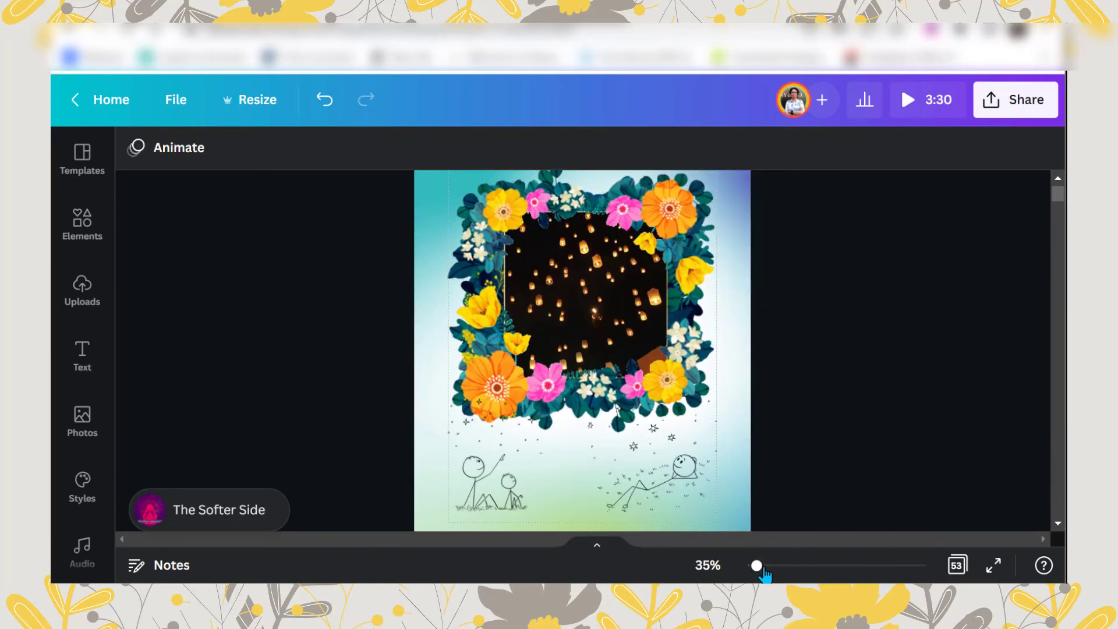
{"action": "scroll", "coordinate": [814, 408], "scroll_direction": "up", "scroll_amount": 2}
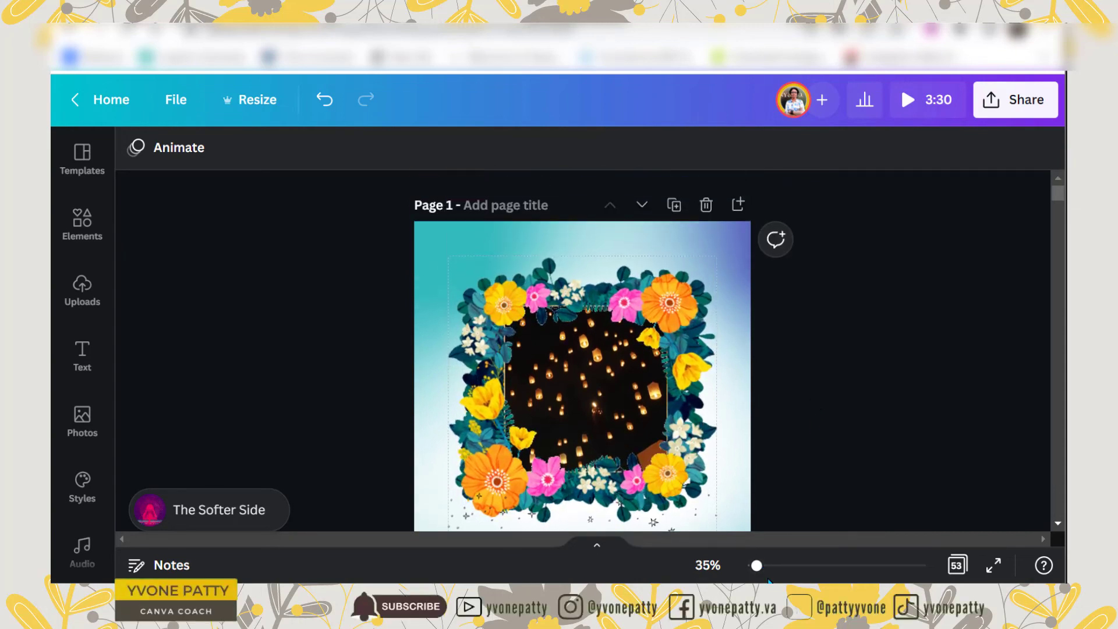
{"action": "left_click_drag", "start_coordinate": [757, 570], "coordinate": [754, 571]}
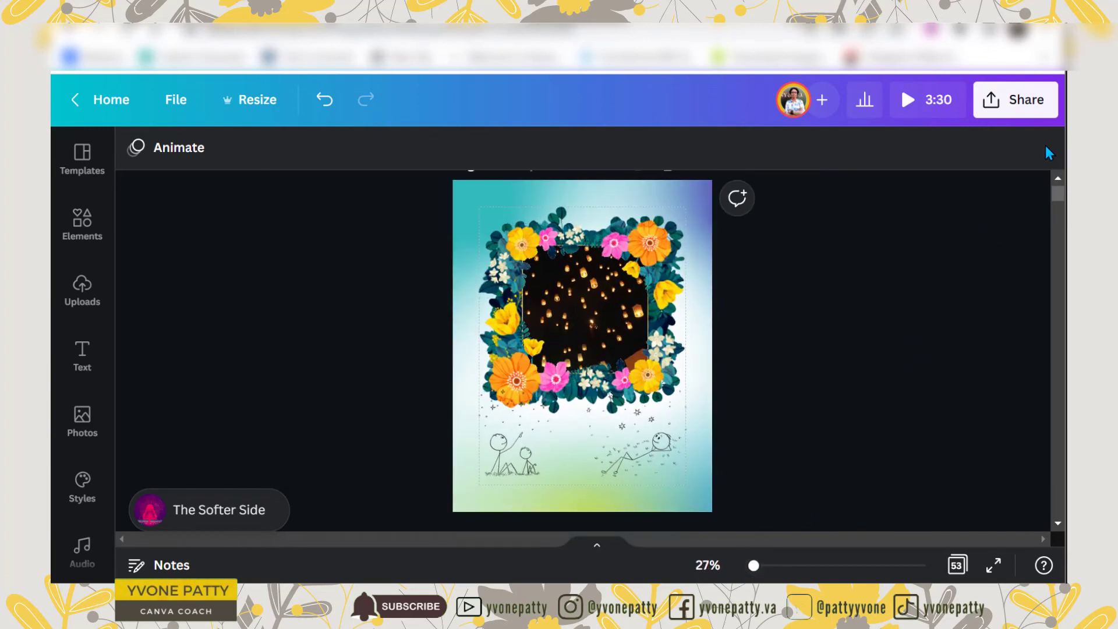